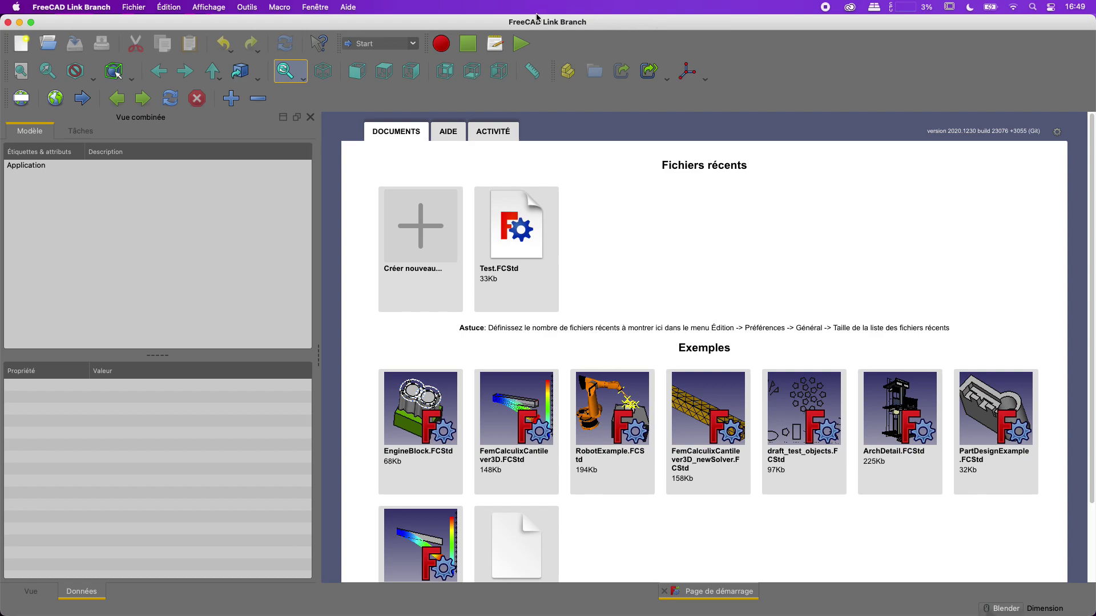
Step: Switch to the Part workbench and create a new empty document
{"action": "left_click", "coordinate": [377, 43]}
{"action": "left_click", "coordinate": [375, 43]}
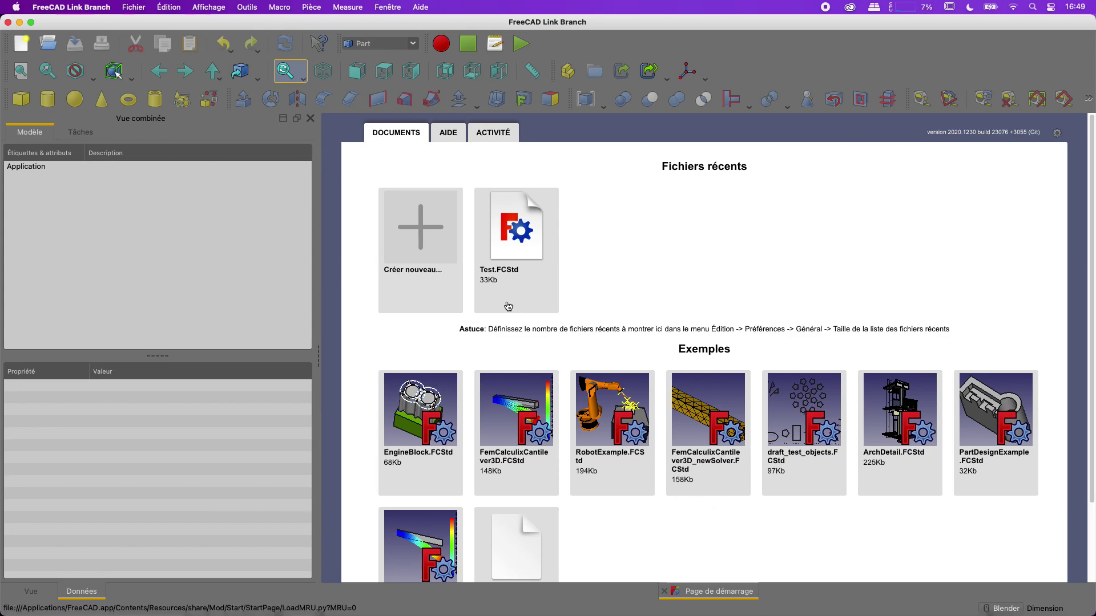
{"action": "left_click", "coordinate": [409, 228]}
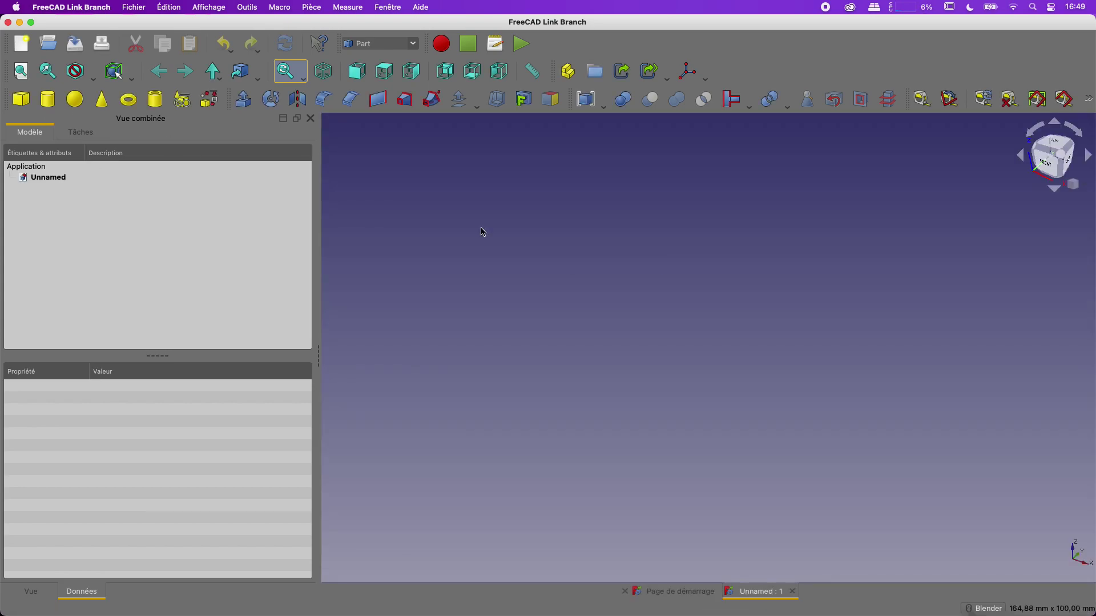
Step: Close the start page and keep the new document open
{"action": "left_click", "coordinate": [63, 178]}
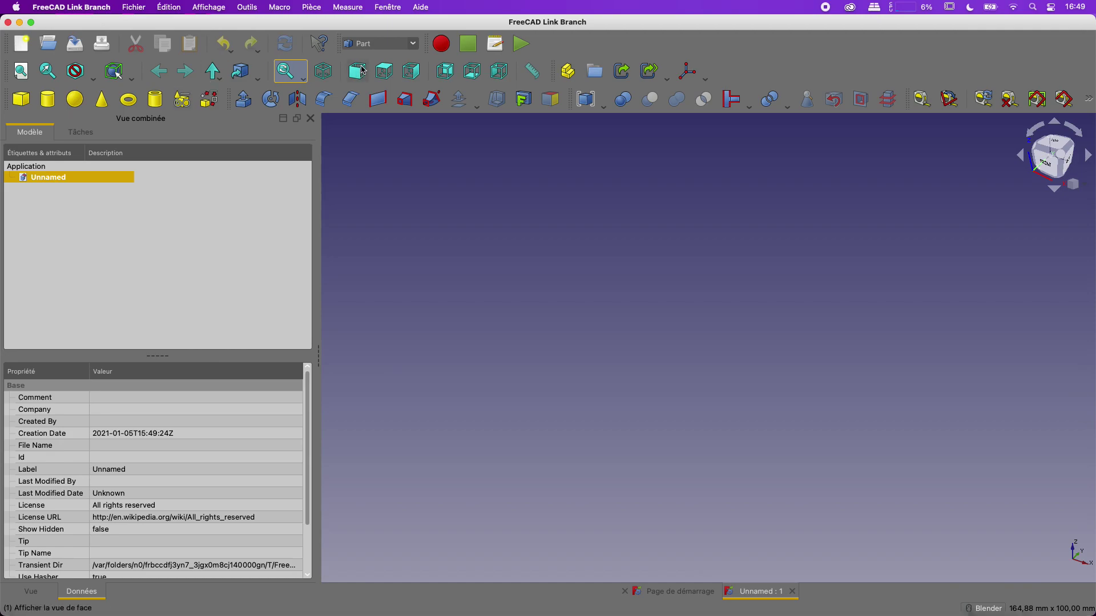
{"action": "right_click", "coordinate": [673, 597]}
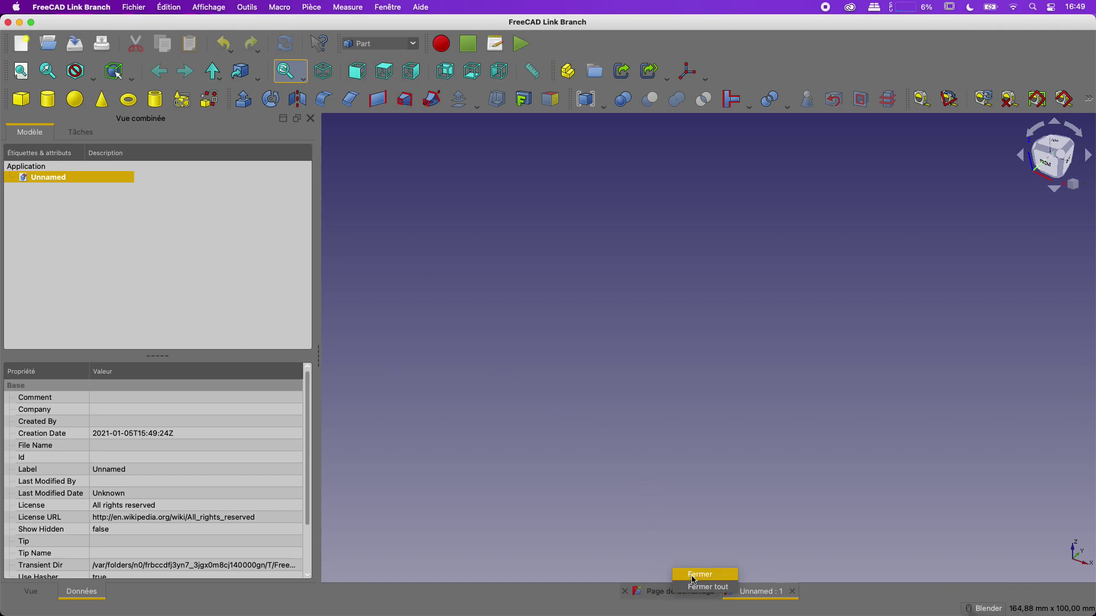
{"action": "left_click", "coordinate": [691, 576]}
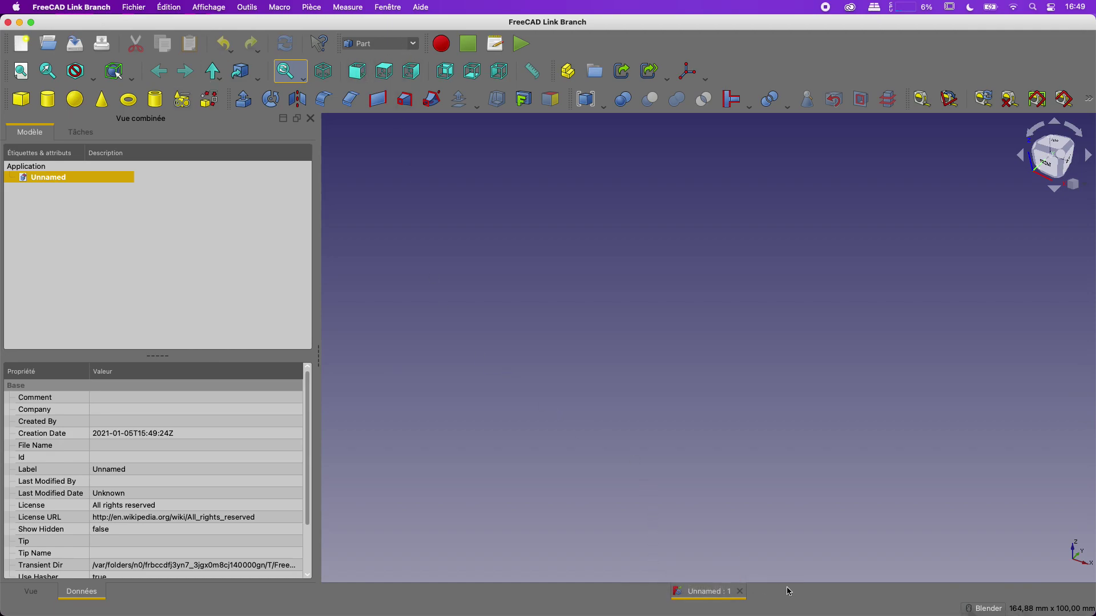
Step: Add a default cube and a default cylinder primitive to the document
{"action": "left_click", "coordinate": [21, 99]}
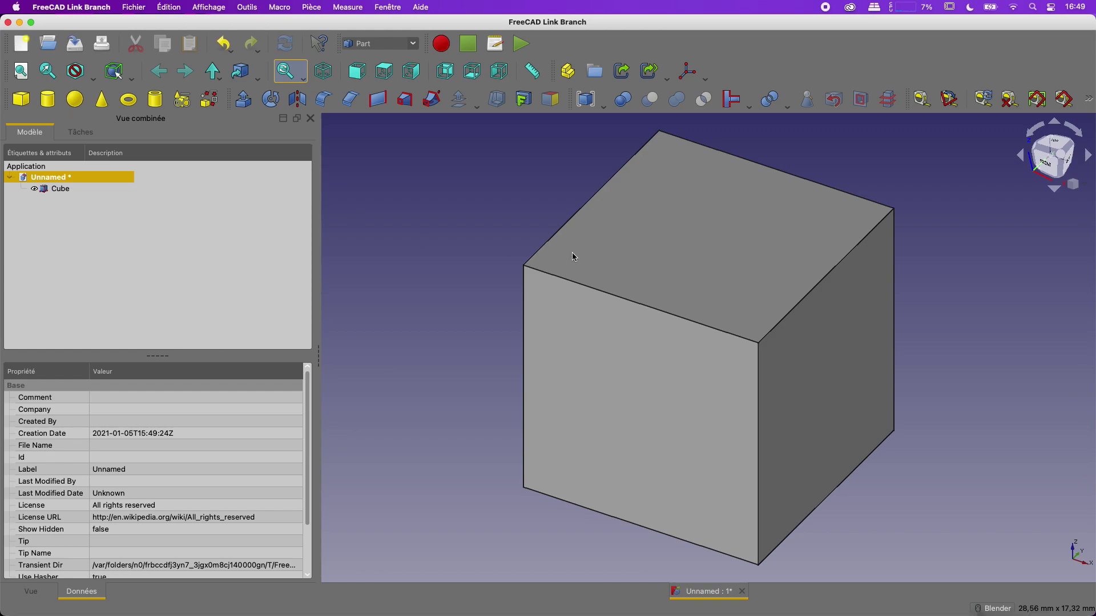
{"action": "left_click", "coordinate": [49, 101]}
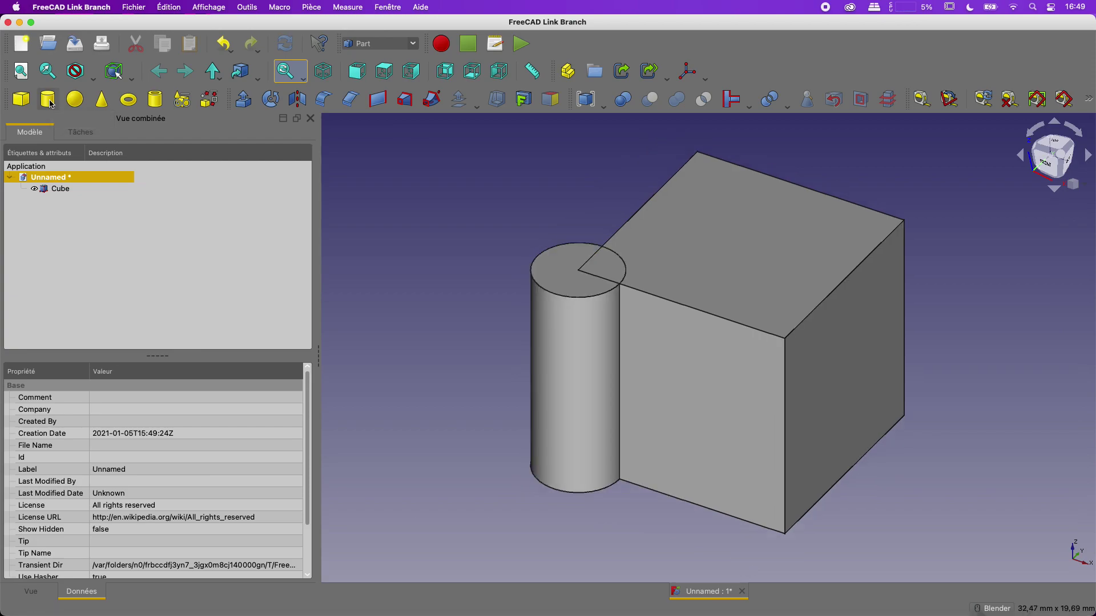
Step: Transform the cylinder by moving it 5 mm along the X axis, to the middle of the cube's front edge
{"action": "left_click", "coordinate": [78, 201]}
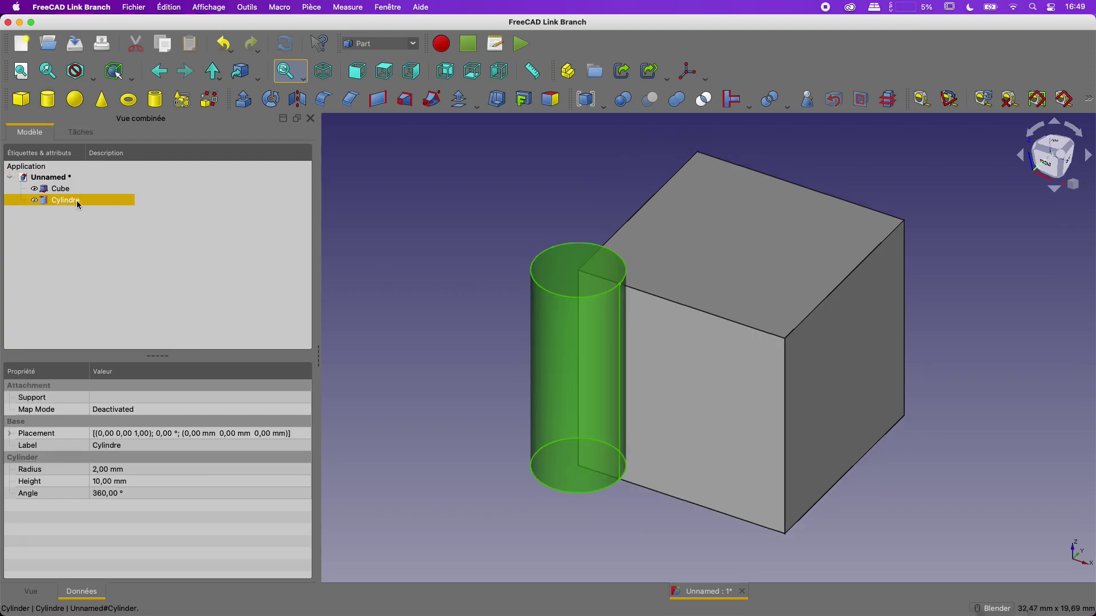
{"action": "right_click", "coordinate": [78, 200]}
{"action": "left_click", "coordinate": [141, 219]}
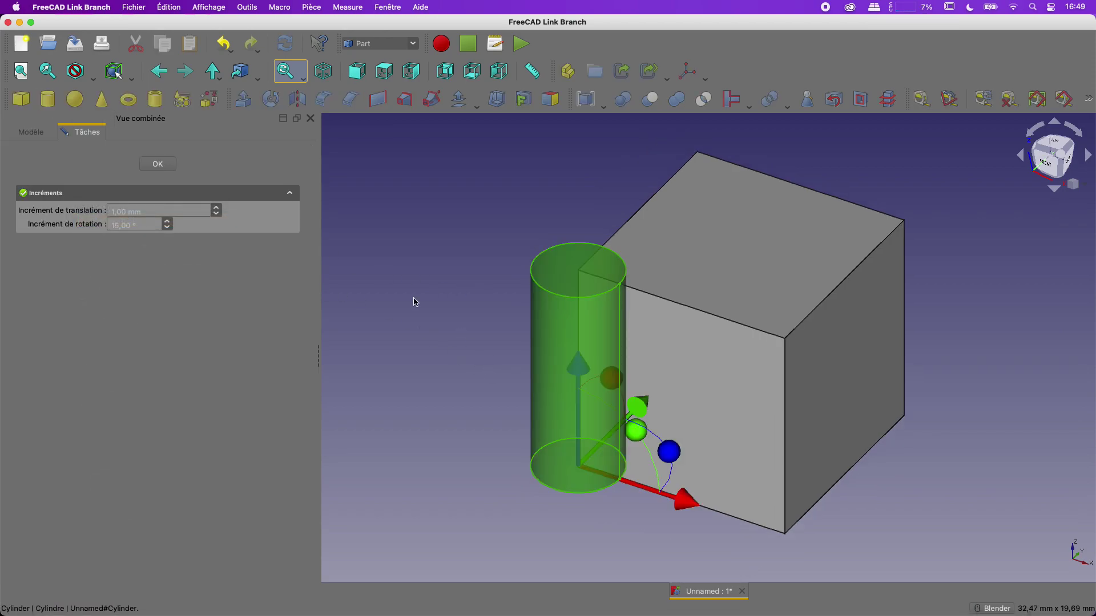
{"action": "left_click_drag", "start_coordinate": [692, 507], "coordinate": [795, 541]}
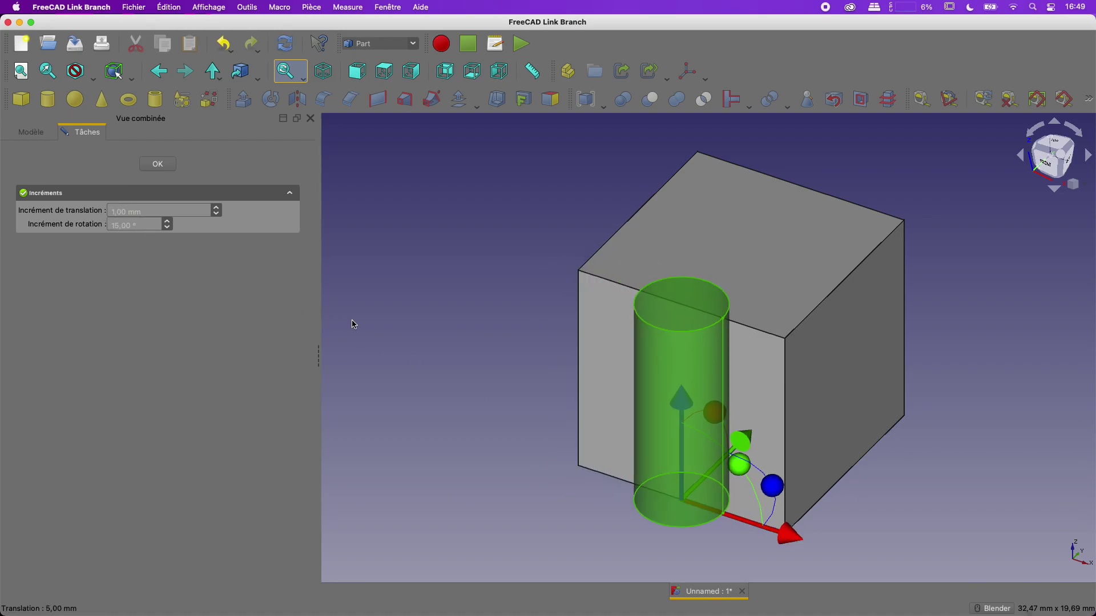
{"action": "left_click", "coordinate": [158, 163]}
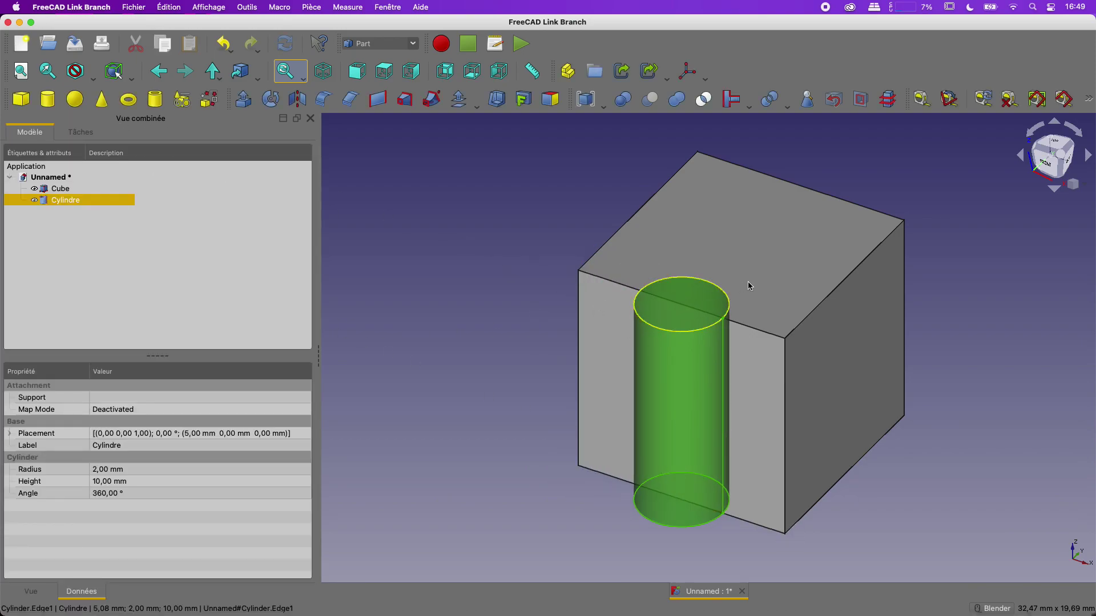
Step: Set the cylinder's radius to 3 mm and clear the selection
{"action": "left_click", "coordinate": [59, 190]}
{"action": "left_click", "coordinate": [63, 200]}
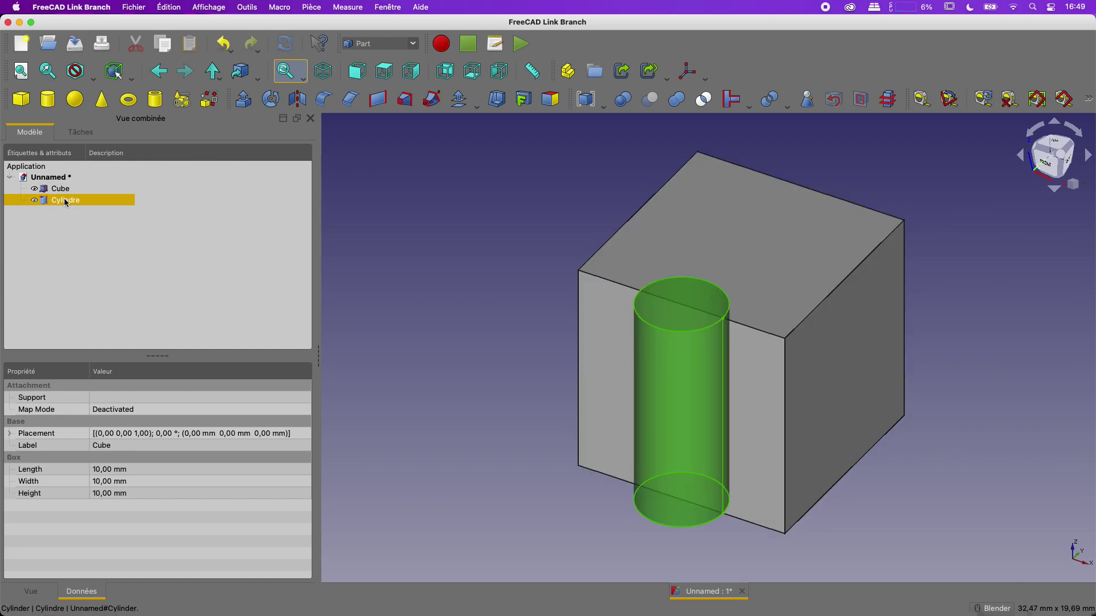
{"action": "left_click", "coordinate": [105, 471]}
{"action": "type", "text": "3"}
{"action": "key", "text": "Return"}
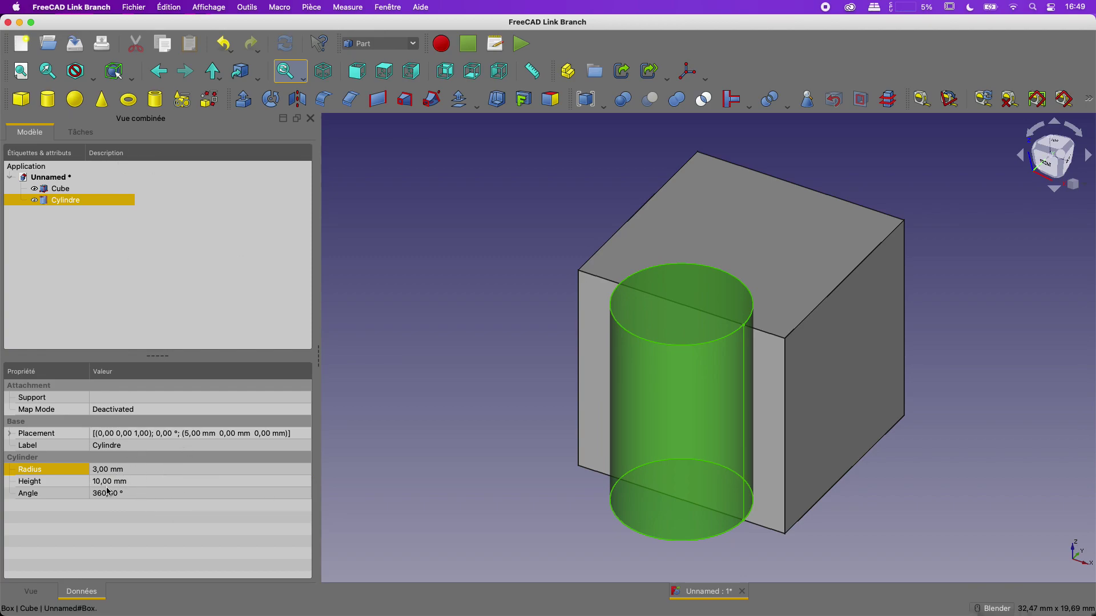
{"action": "left_click", "coordinate": [68, 189]}
{"action": "left_click", "coordinate": [458, 356]}
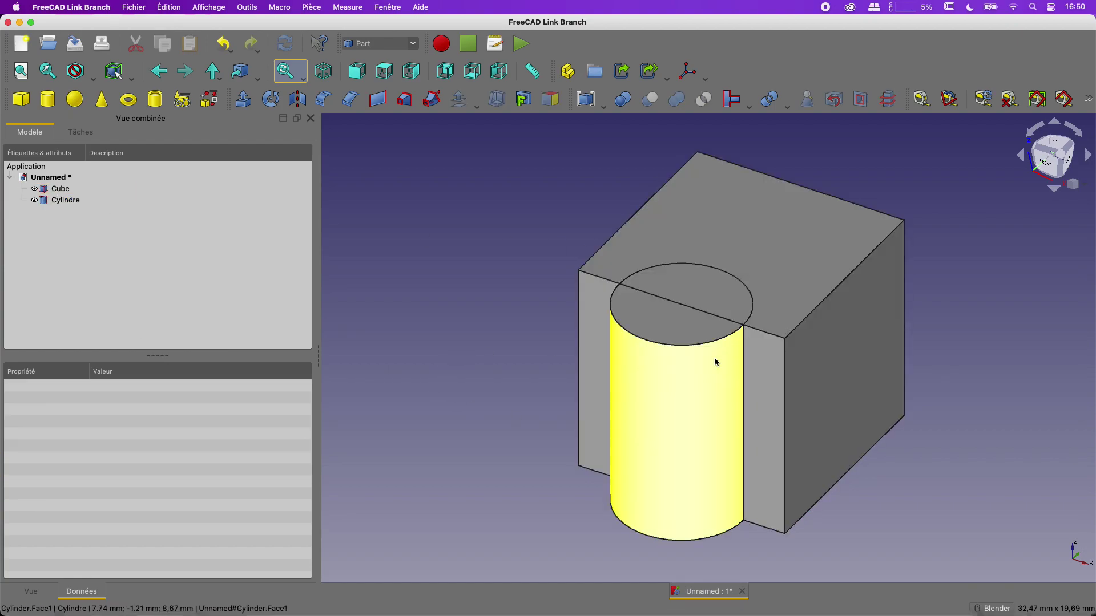
Step: Cut the cylinder from the cube with the direct Cut operation, and undo that cut
{"action": "left_click", "coordinate": [56, 191]}
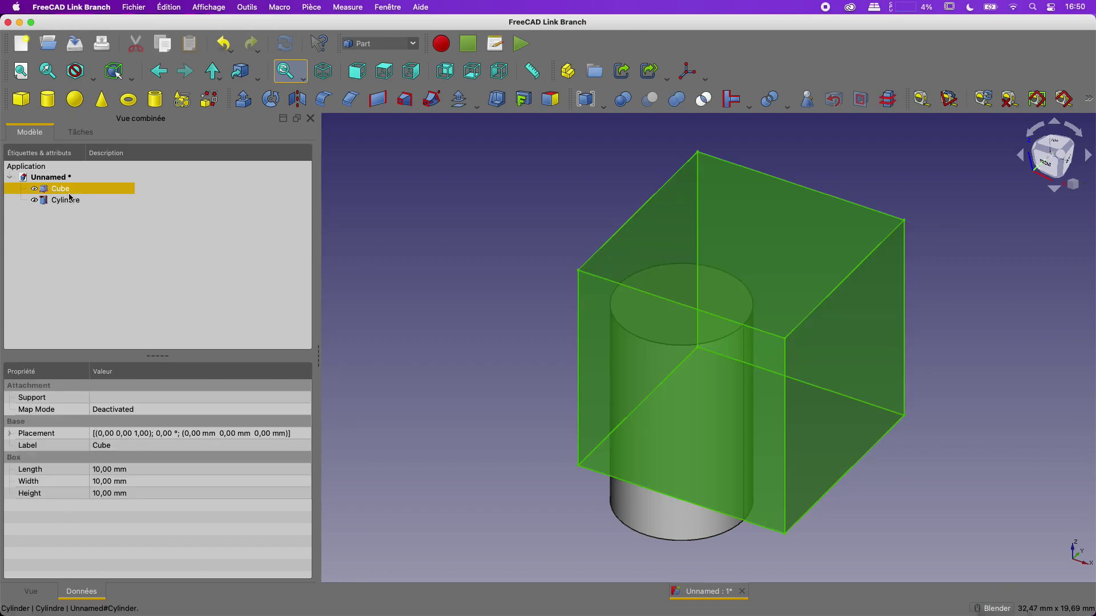
{"action": "left_click", "coordinate": [68, 199], "text": "super"}
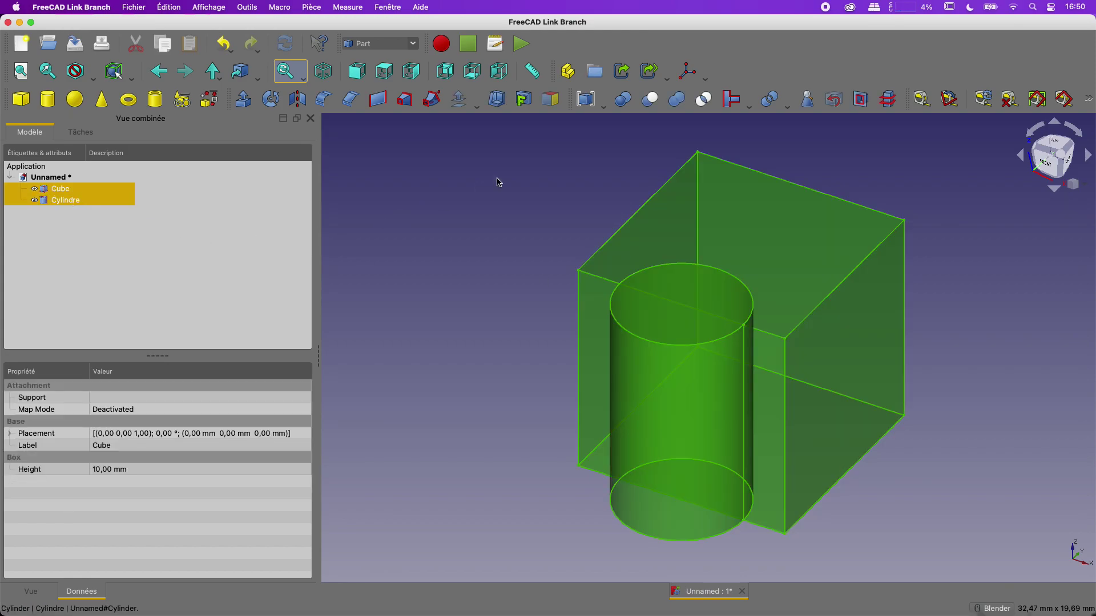
{"action": "left_click", "coordinate": [650, 100]}
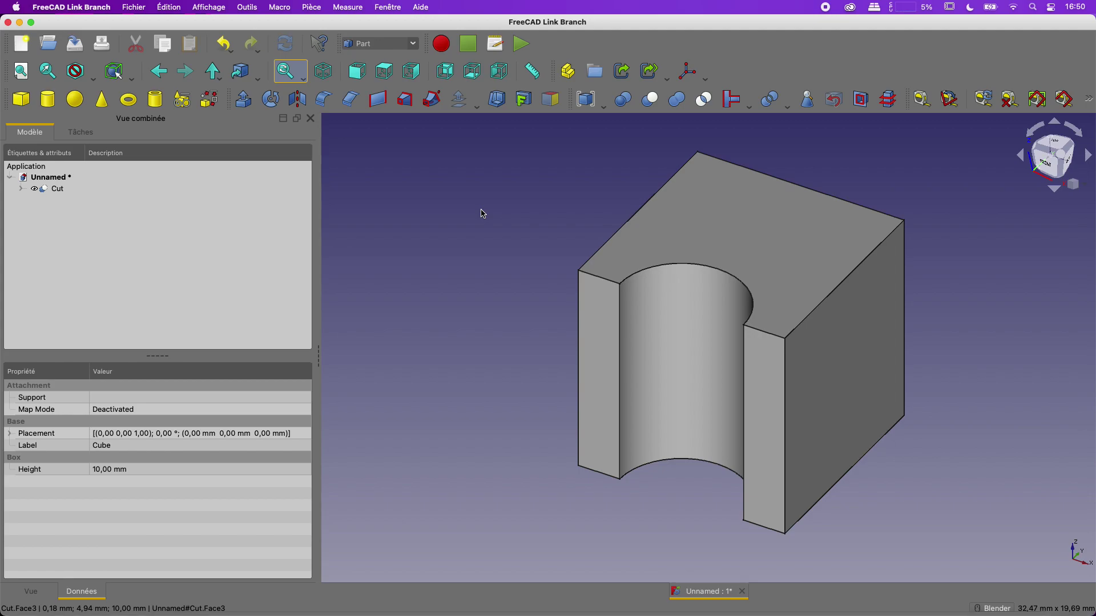
{"action": "key", "text": "super+z"}
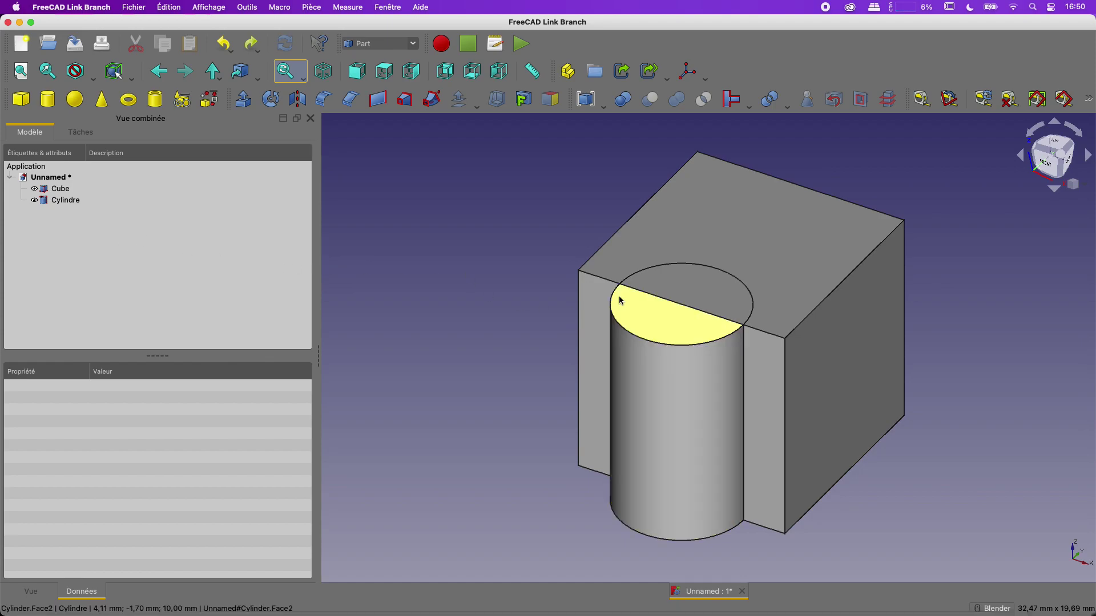
Step: Apply a Boolean difference with the cube as first shape and the cylinder as second shape, and close the operation
{"action": "left_click", "coordinate": [623, 100]}
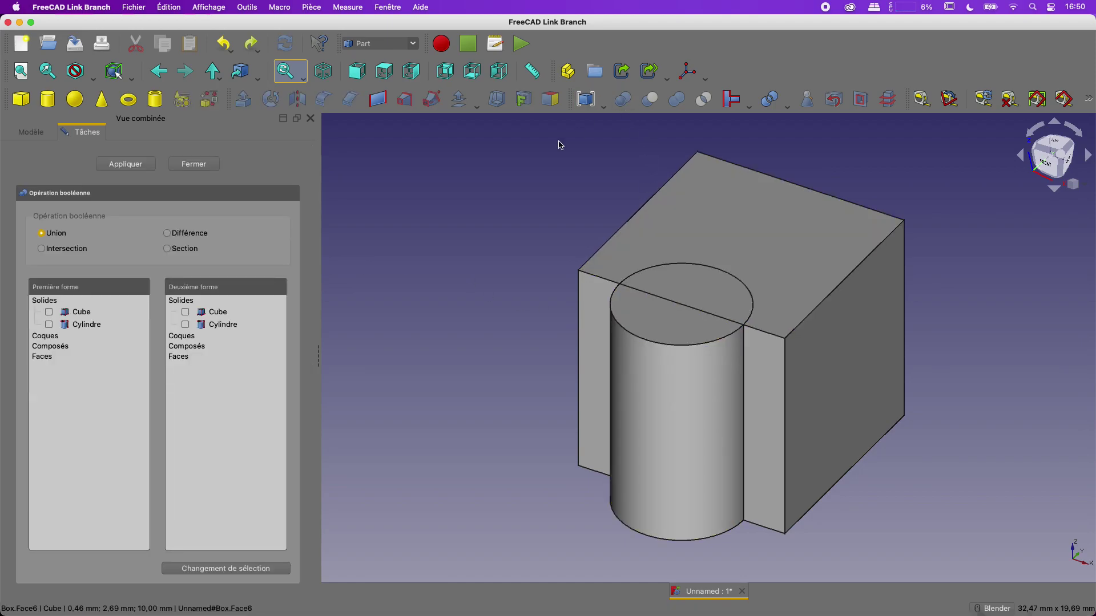
{"action": "left_click", "coordinate": [49, 313]}
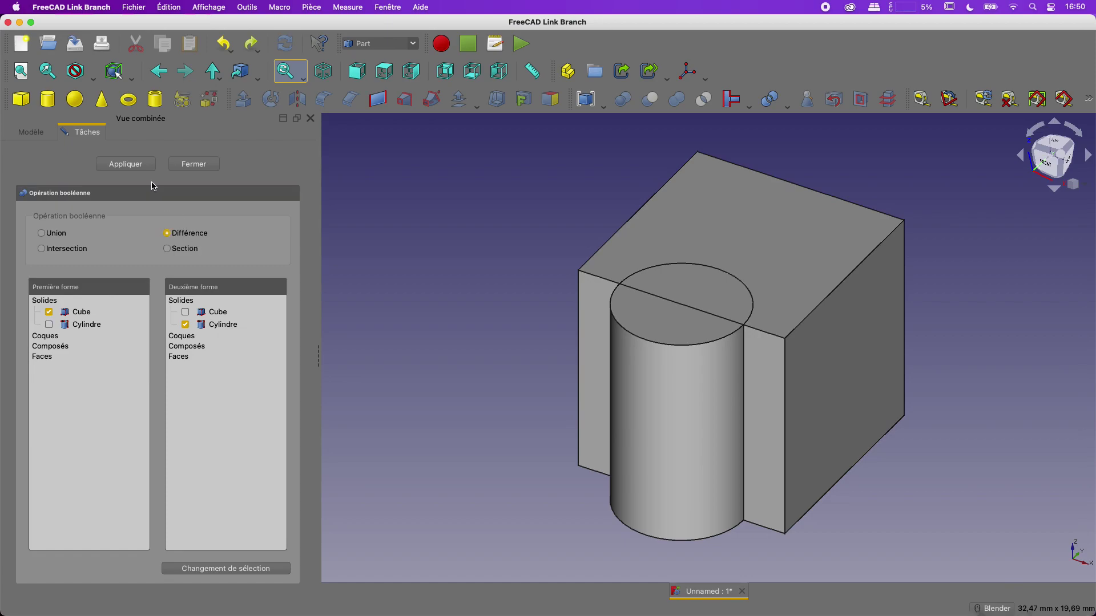
{"action": "left_click", "coordinate": [135, 165]}
{"action": "left_click", "coordinate": [191, 166]}
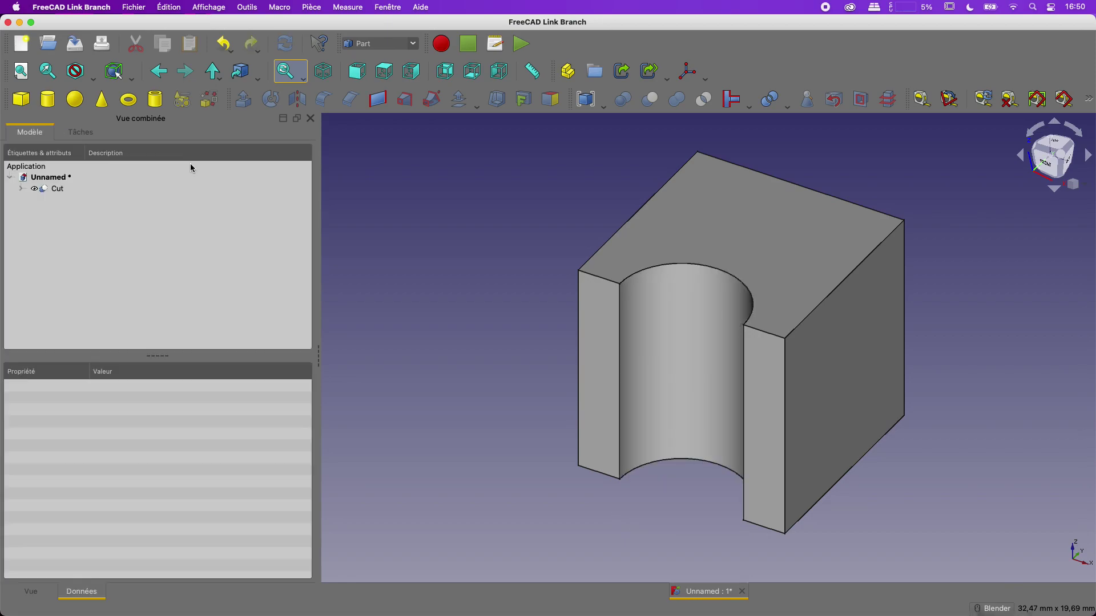
Step: Switch to the Part Design workbench
{"action": "middle_click_drag", "start_coordinate": [417, 294], "coordinate": [687, 278]}
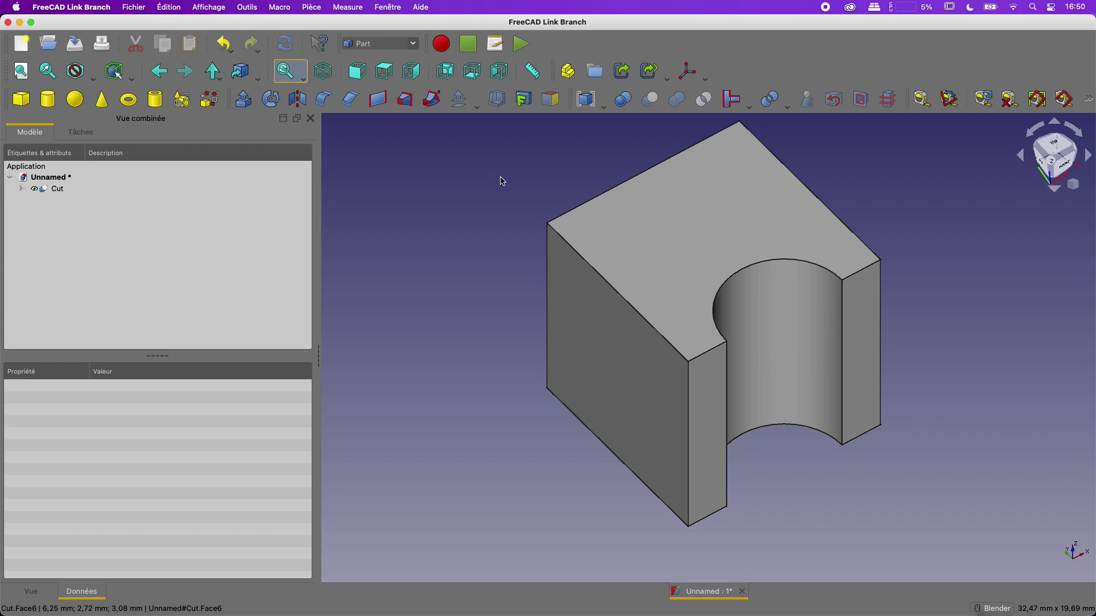
{"action": "left_click", "coordinate": [381, 44]}
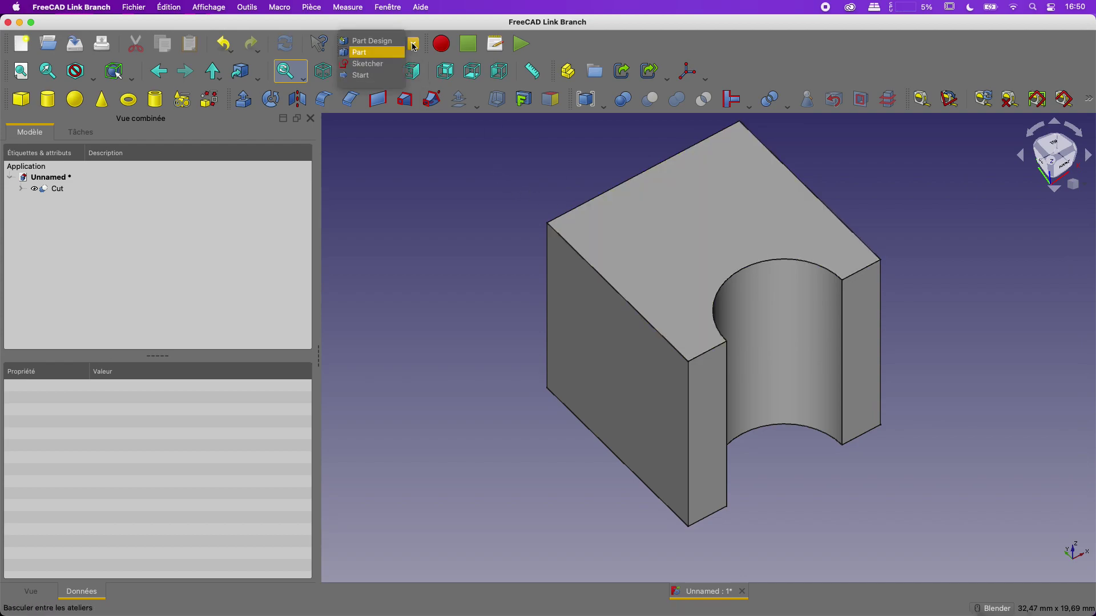
{"action": "left_click", "coordinate": [381, 43]}
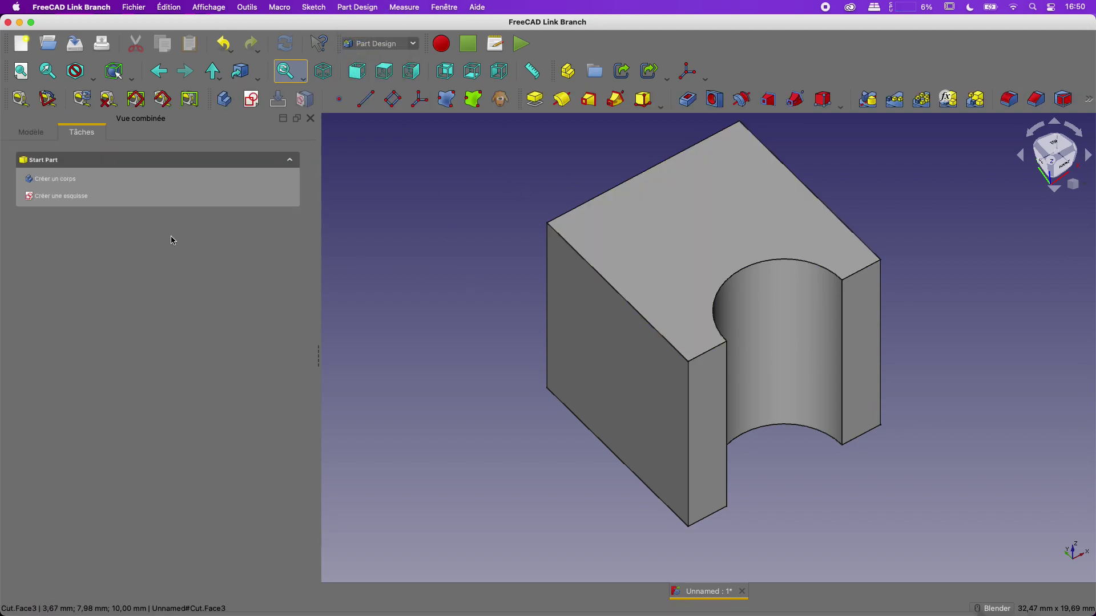
Step: Create a new body that uses the Cut solid as its base feature
{"action": "left_click", "coordinate": [33, 133]}
{"action": "left_click", "coordinate": [59, 188]}
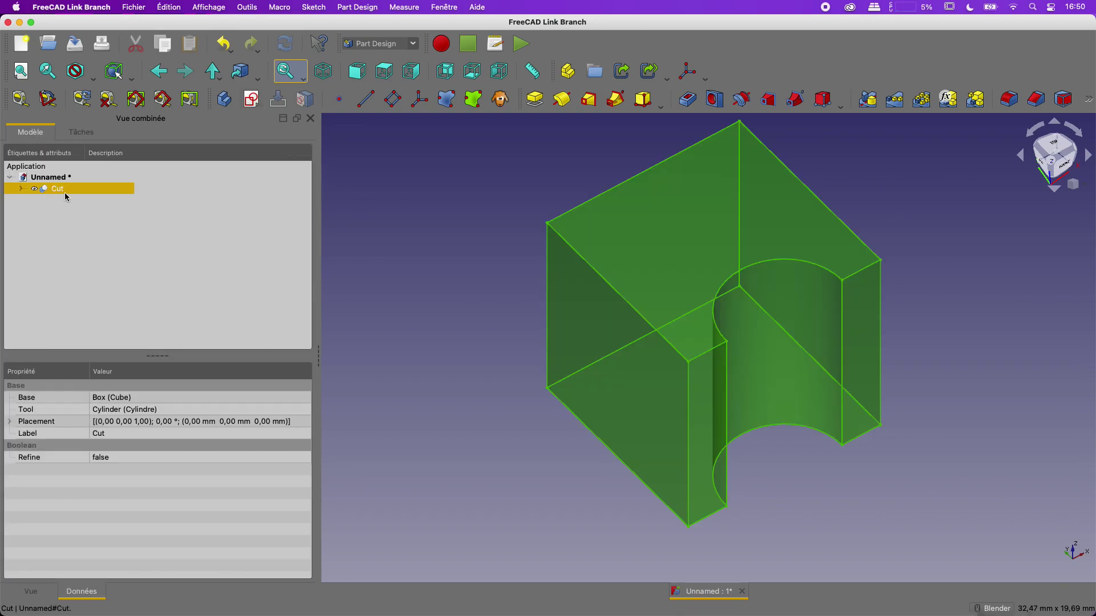
{"action": "left_click", "coordinate": [199, 267]}
{"action": "left_click", "coordinate": [62, 190]}
{"action": "left_click", "coordinate": [224, 100]}
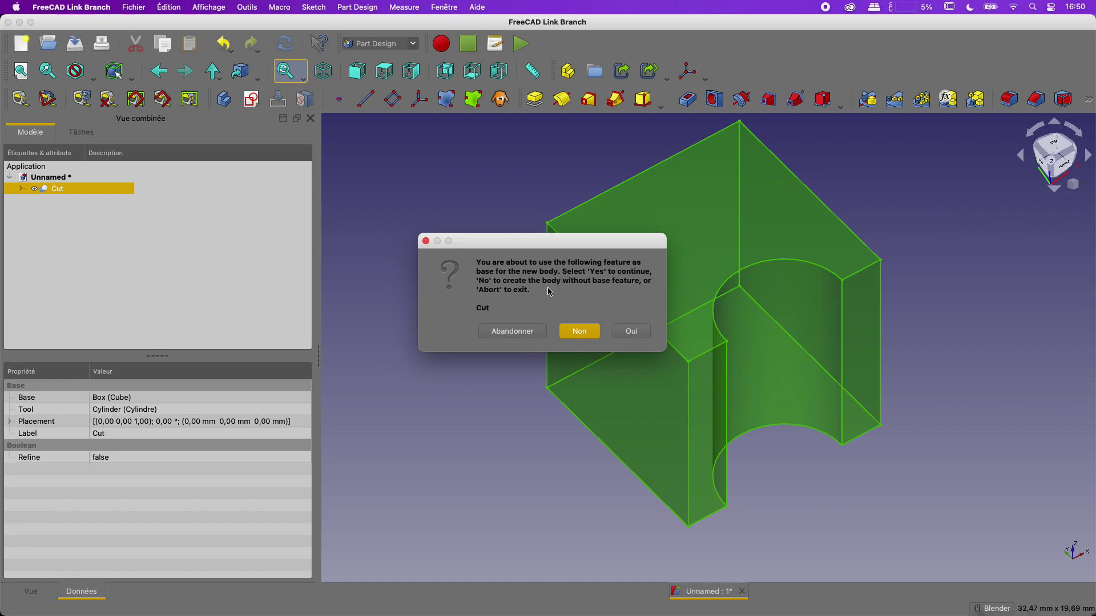
{"action": "left_click", "coordinate": [638, 333]}
{"action": "left_click", "coordinate": [639, 332]}
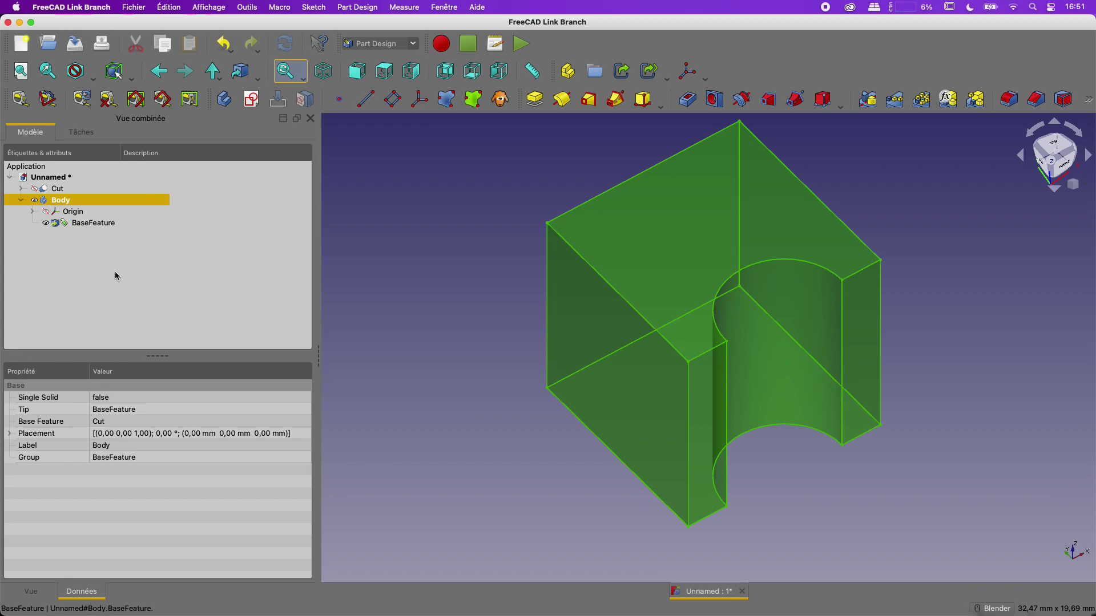
{"action": "left_click", "coordinate": [73, 278]}
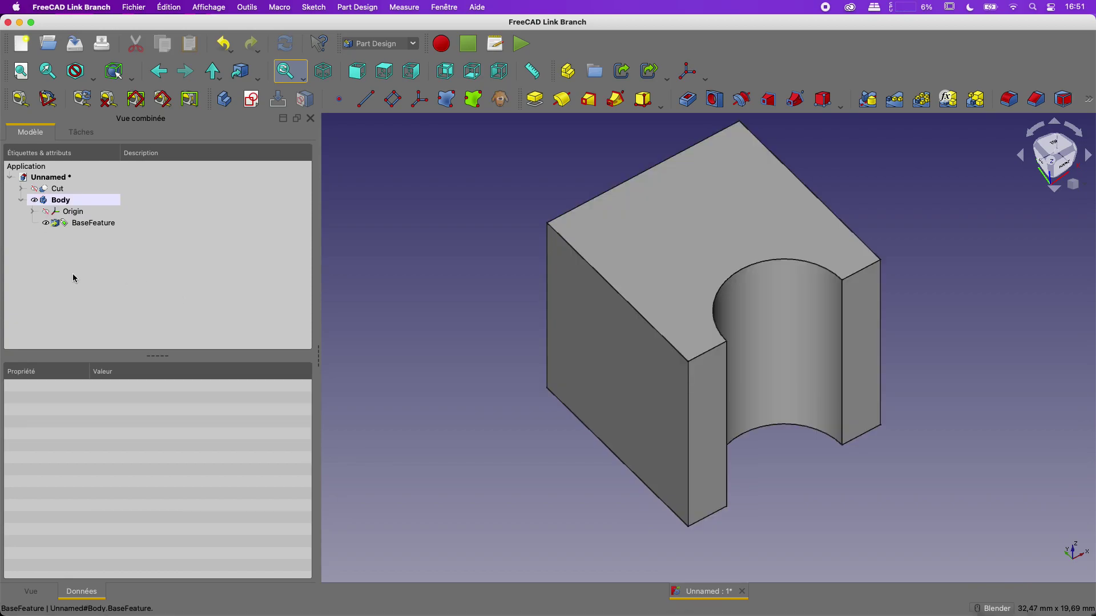
Step: Create a second, empty body without a base feature, and undo its creation
{"action": "left_click", "coordinate": [223, 99]}
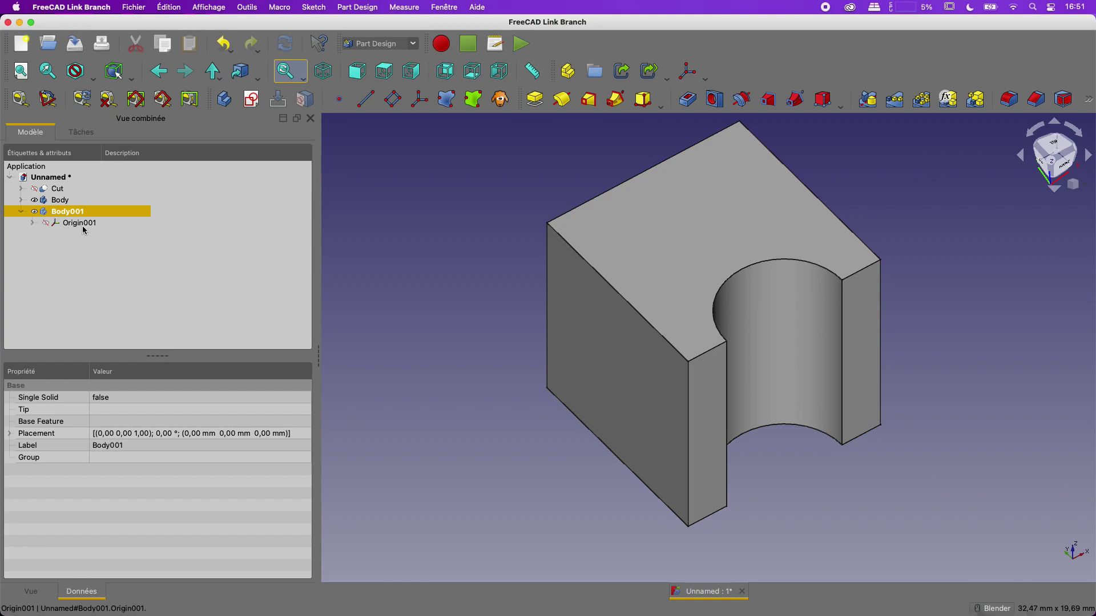
{"action": "key", "text": "super+z"}
{"action": "left_click", "coordinate": [21, 200]}
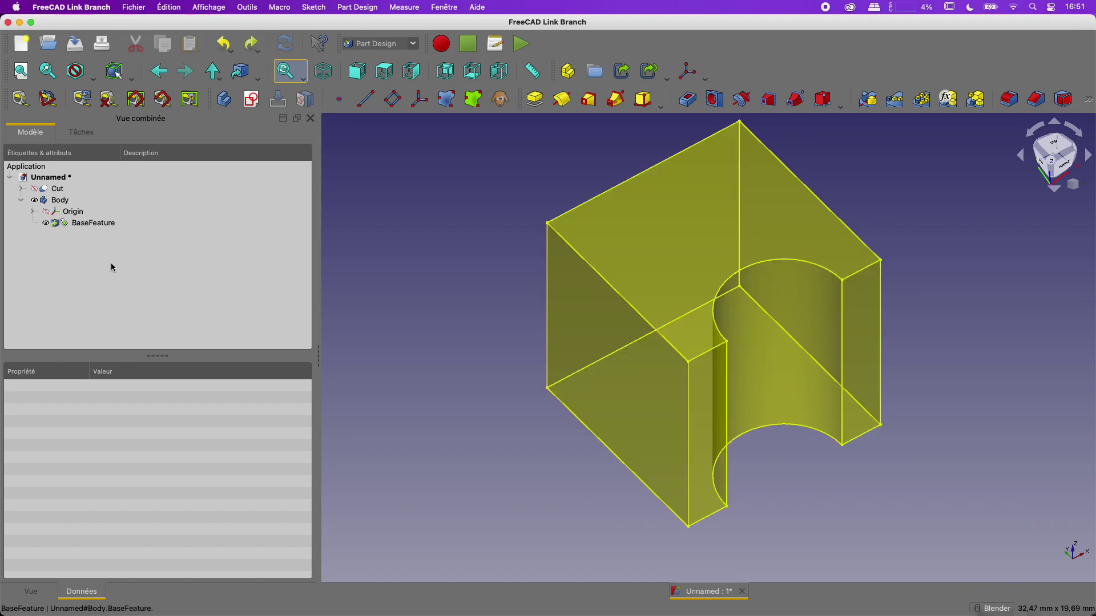
{"action": "left_click", "coordinate": [60, 200]}
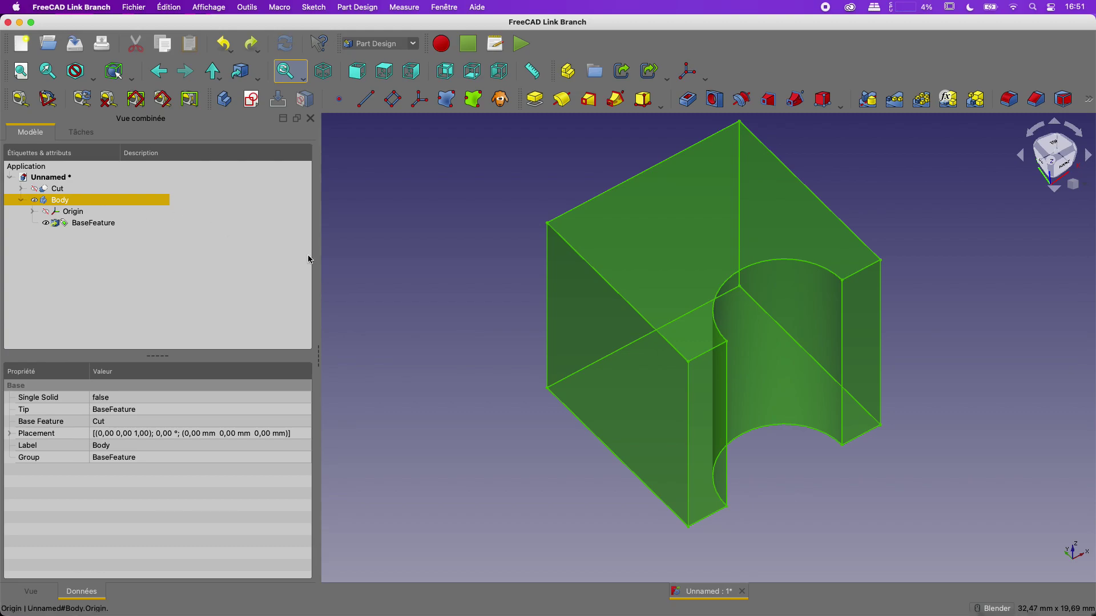
{"action": "left_click", "coordinate": [452, 283]}
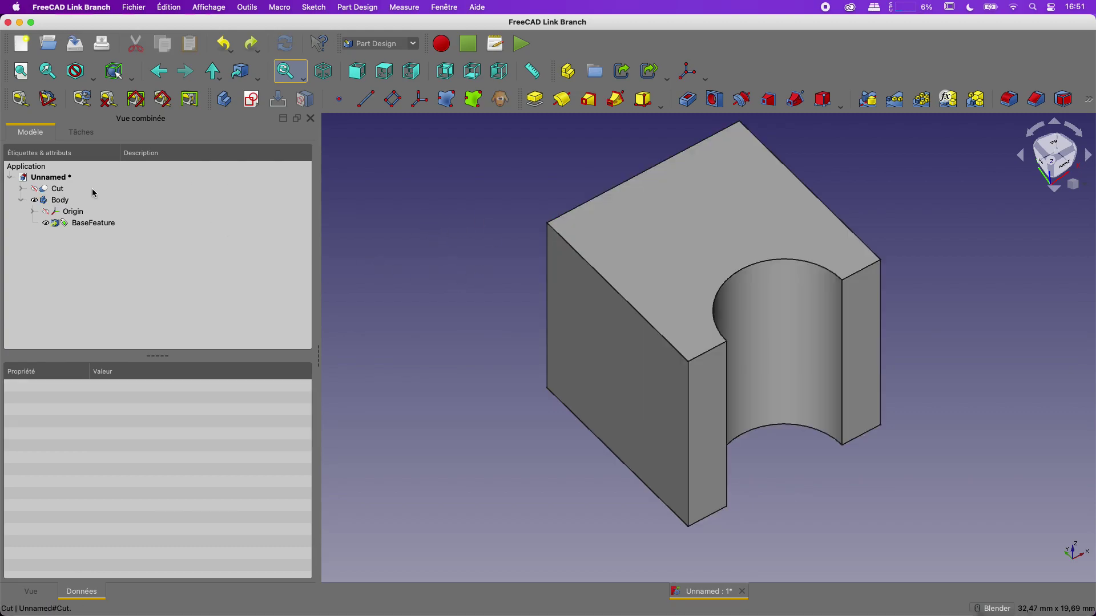
Step: Start a new sketch on the top face of the body's base feature
{"action": "left_click", "coordinate": [669, 231]}
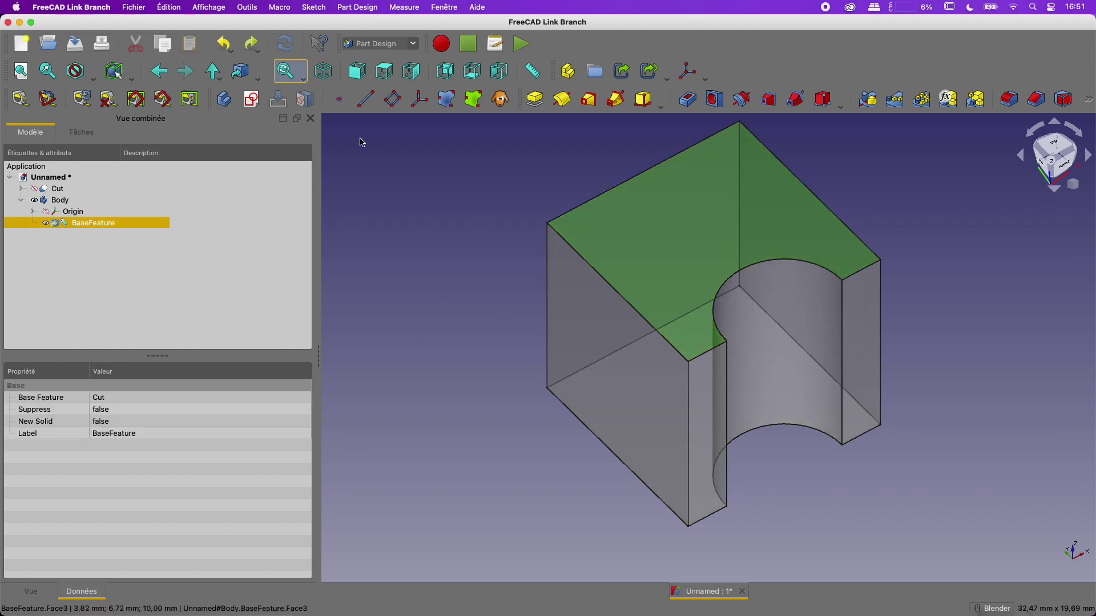
{"action": "left_click", "coordinate": [251, 100]}
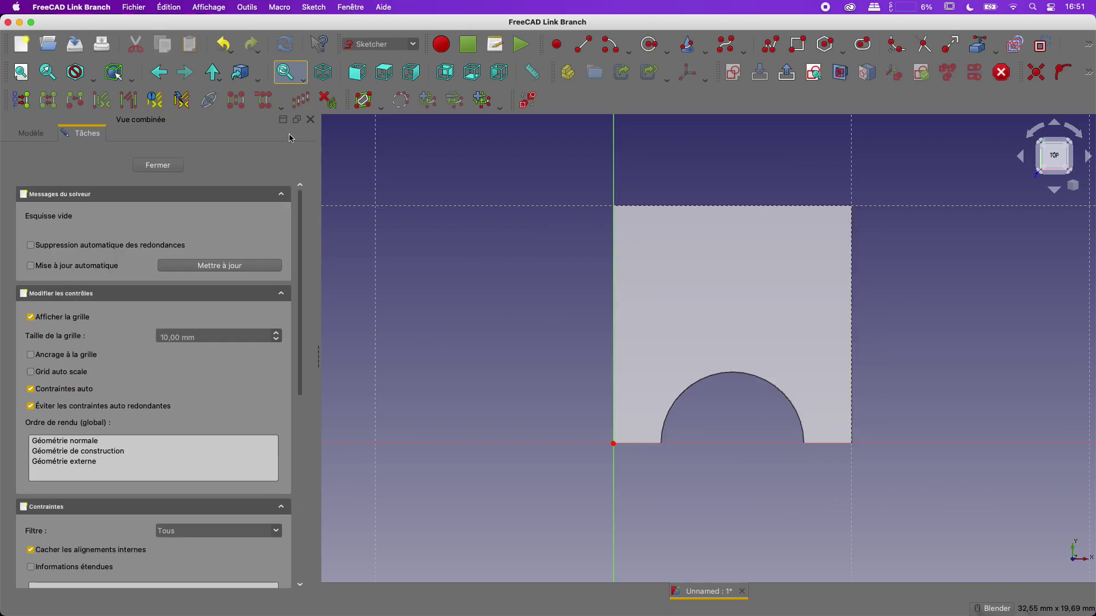
{"action": "scroll", "coordinate": [683, 313], "scroll_direction": "down", "scroll_amount": 5}
{"action": "scroll", "coordinate": [682, 313], "scroll_direction": "up", "scroll_amount": 8}
{"action": "scroll", "coordinate": [682, 310], "scroll_direction": "down", "scroll_amount": 6}
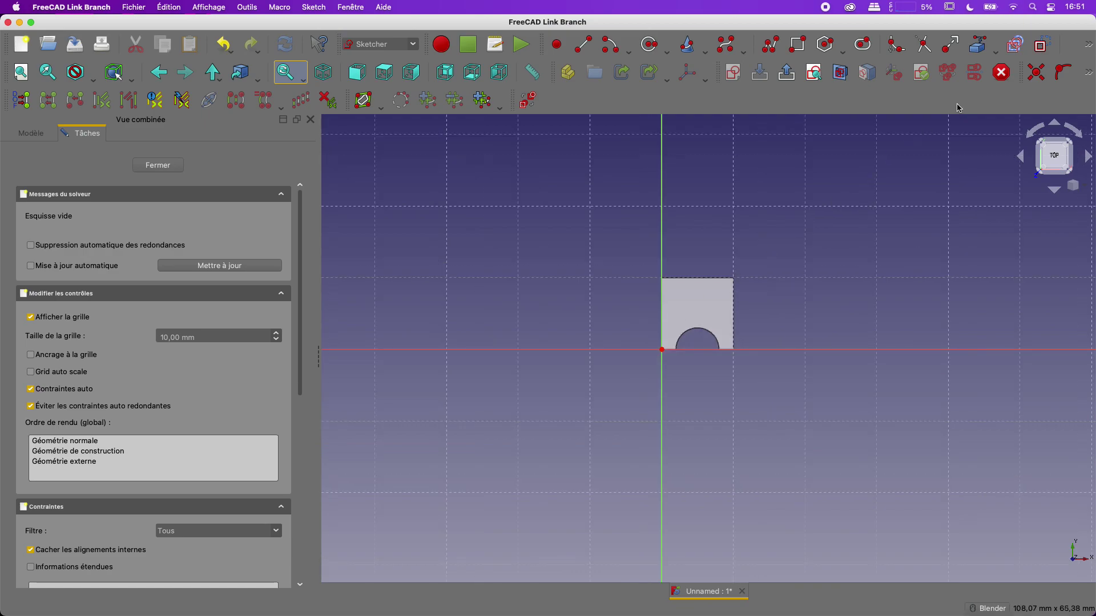
Step: Move the sketch constraint toolbar so its tools are accessible, and draw a horizontal line across the face starting on the vertical axis
{"action": "left_click_drag", "start_coordinate": [1021, 73], "coordinate": [549, 101]}
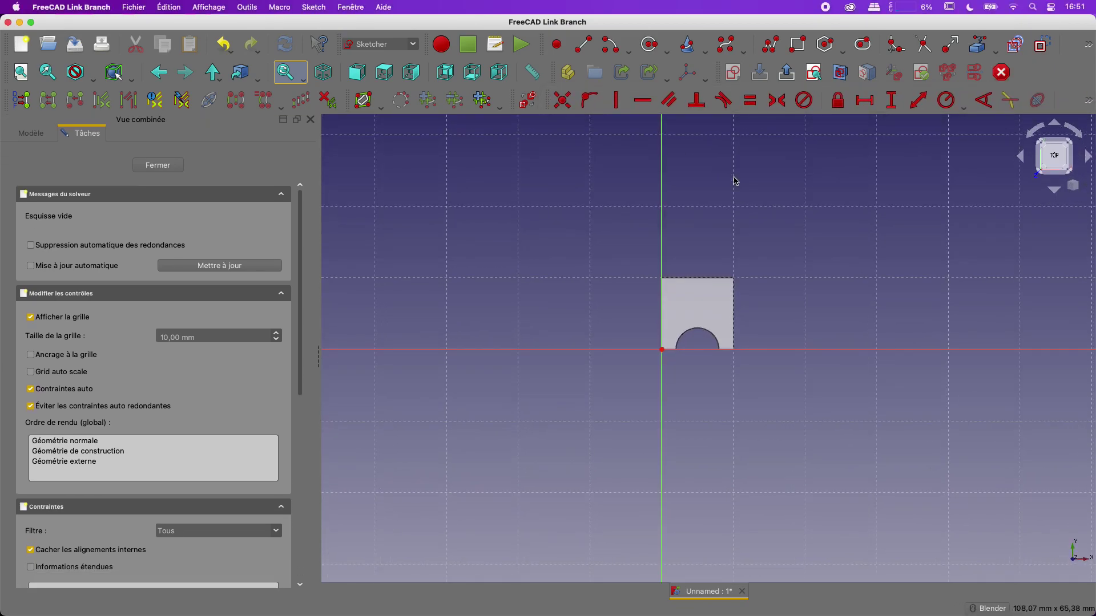
{"action": "scroll", "coordinate": [683, 315], "scroll_direction": "up", "scroll_amount": 3}
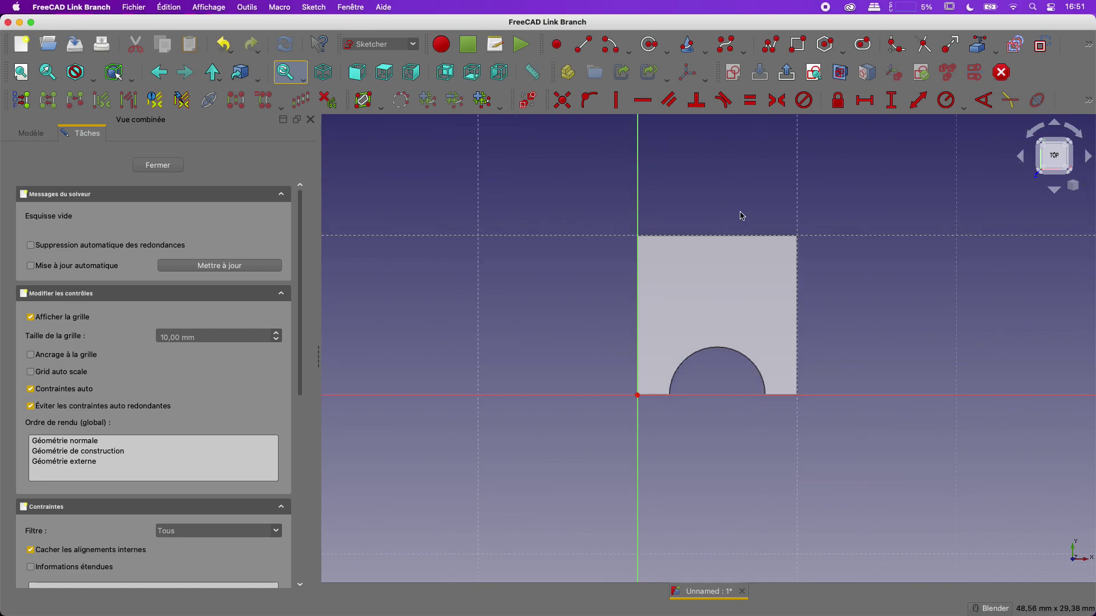
{"action": "scroll", "coordinate": [742, 219], "scroll_direction": "up", "scroll_amount": 2}
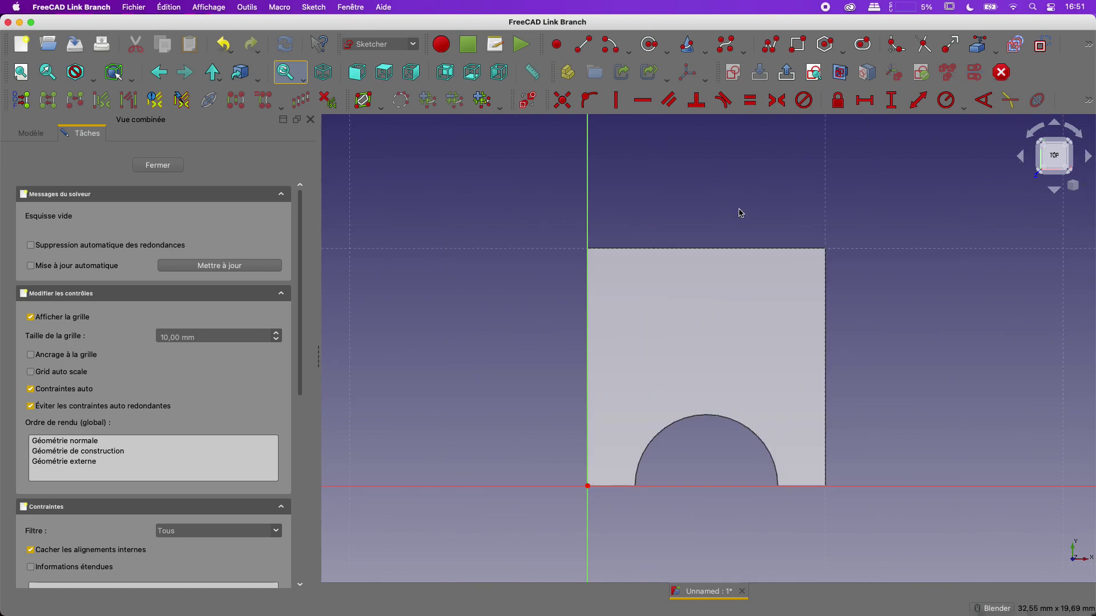
{"action": "left_click", "coordinate": [583, 44]}
{"action": "left_click", "coordinate": [587, 340]}
{"action": "left_click", "coordinate": [703, 339]}
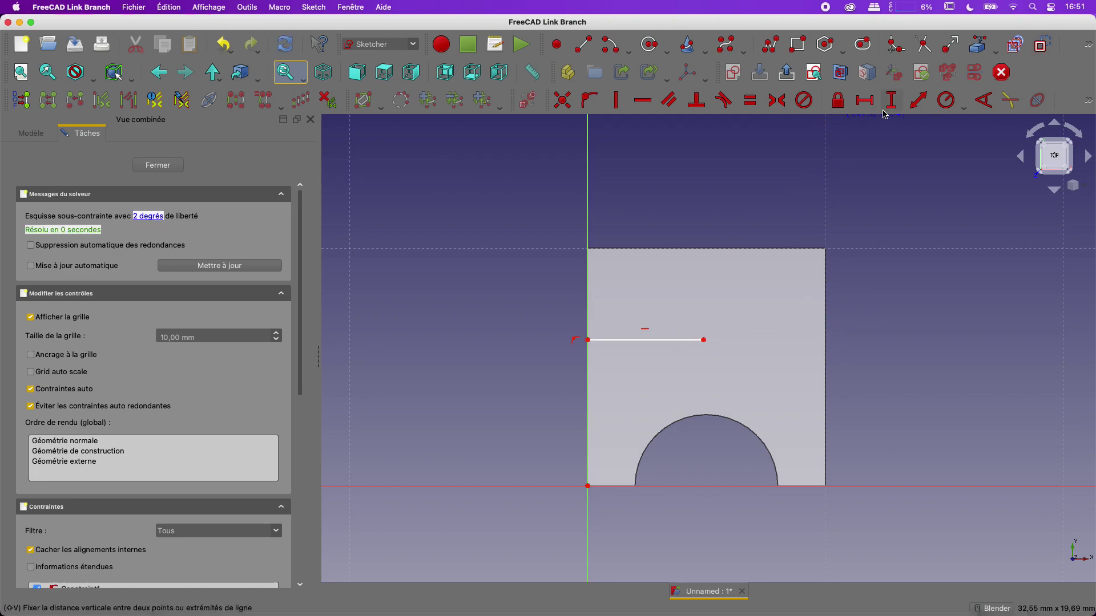
Step: Constrain the horizontal line's length to 5 mm
{"action": "left_click", "coordinate": [917, 100]}
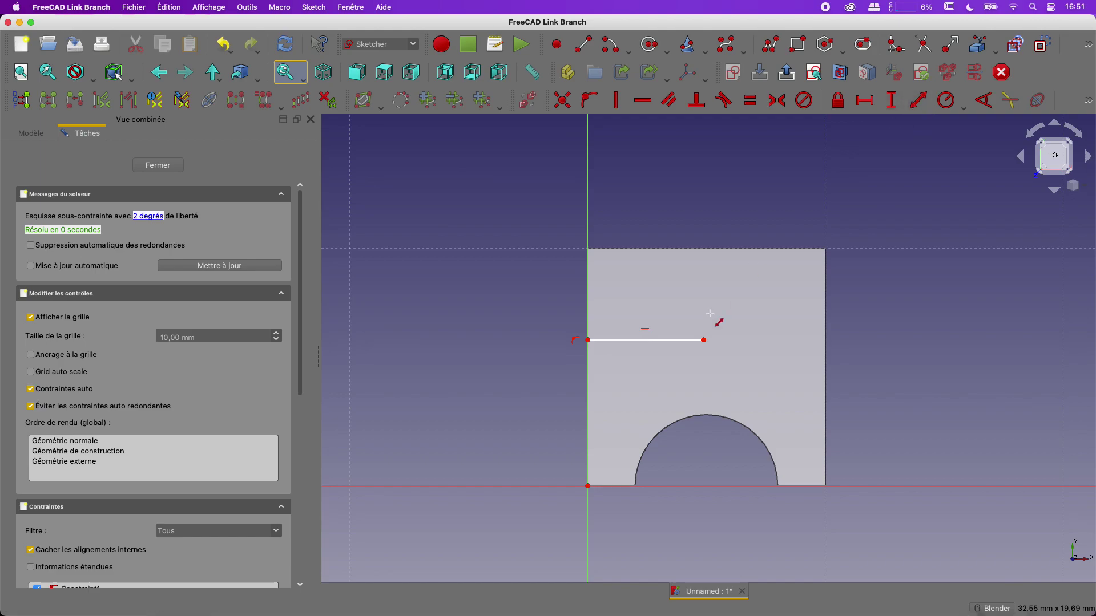
{"action": "left_click", "coordinate": [683, 340]}
{"action": "type", "text": "5"}
{"action": "key", "text": "Return"}
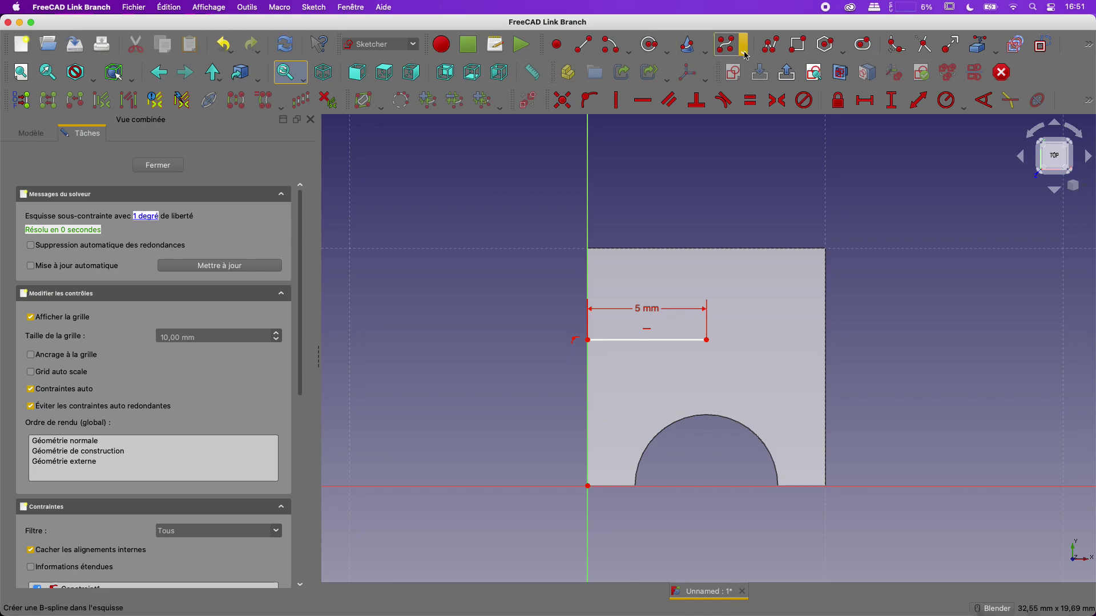
Step: Draw a hexagon centred on the line's free end, and constrain its side nearest the vertical axis to be vertical
{"action": "left_click", "coordinate": [841, 51]}
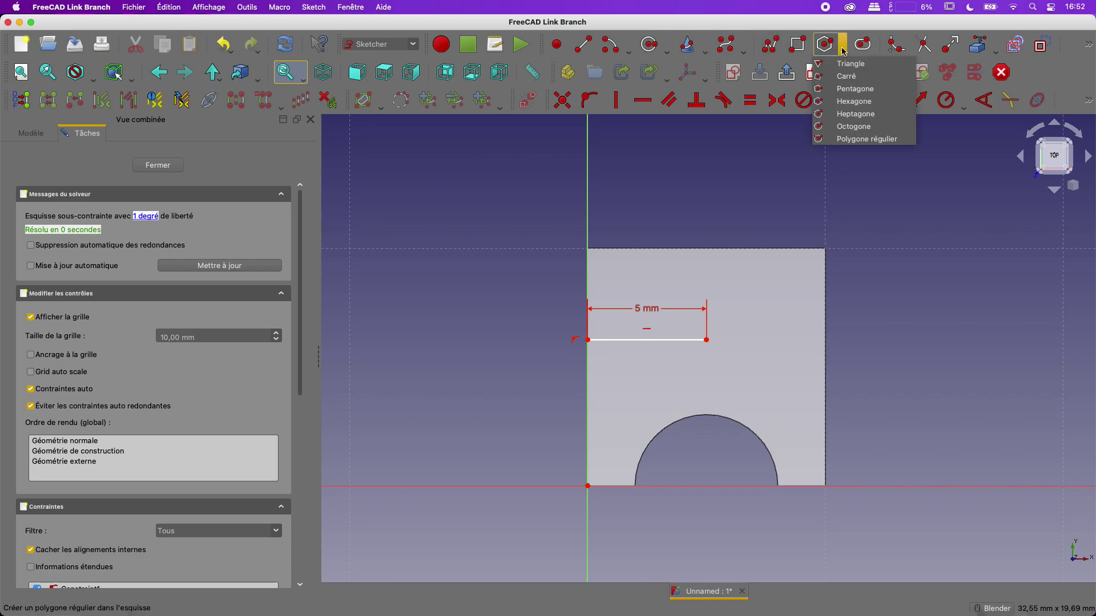
{"action": "left_click", "coordinate": [855, 101]}
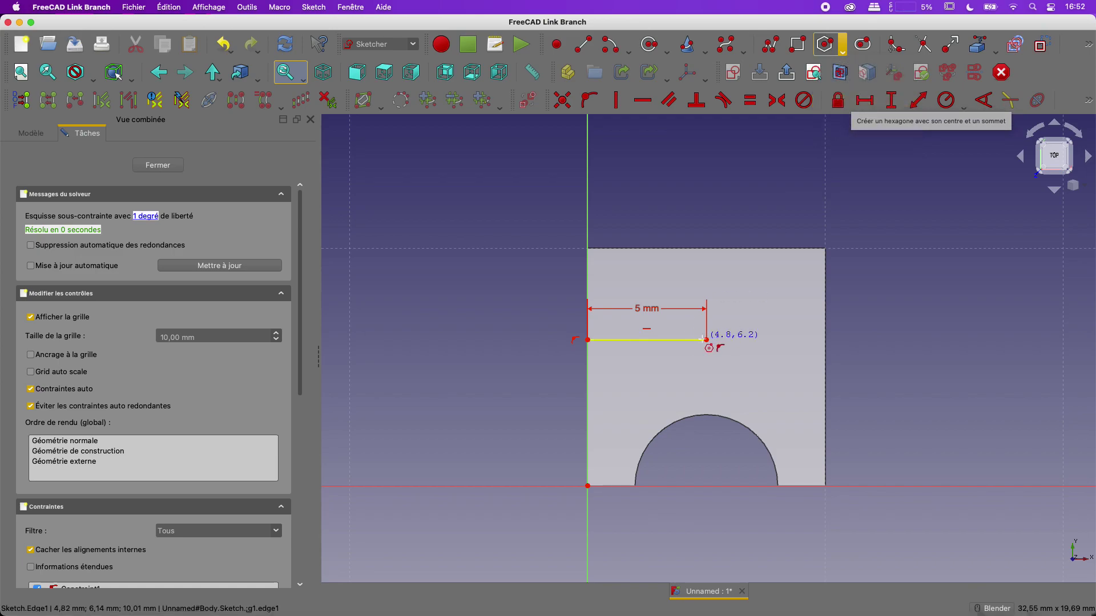
{"action": "left_click", "coordinate": [706, 340]}
{"action": "left_click", "coordinate": [752, 349]}
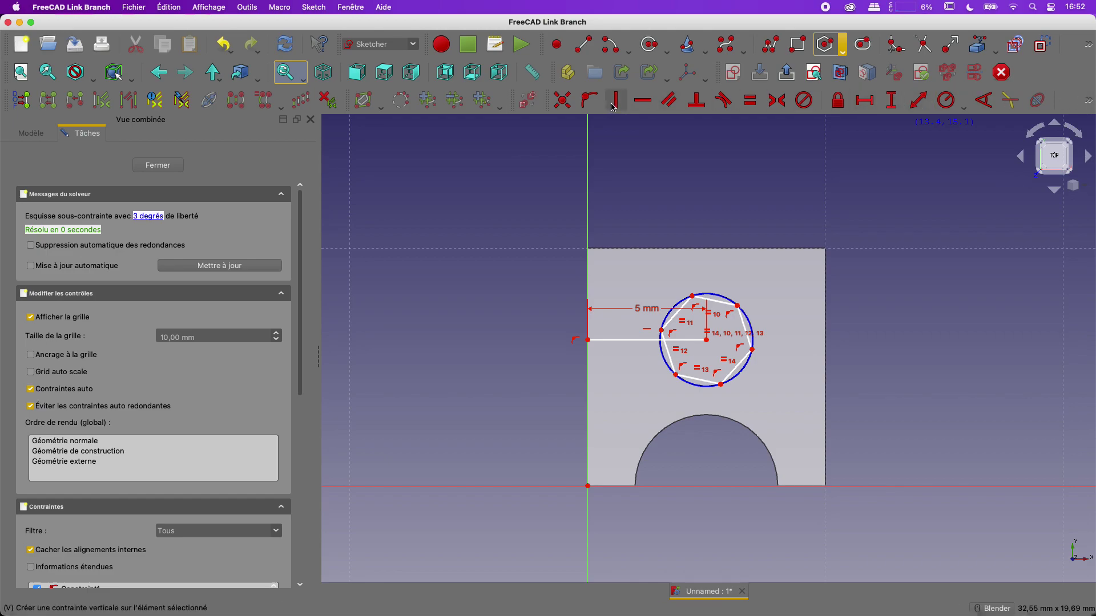
{"action": "left_click", "coordinate": [666, 348]}
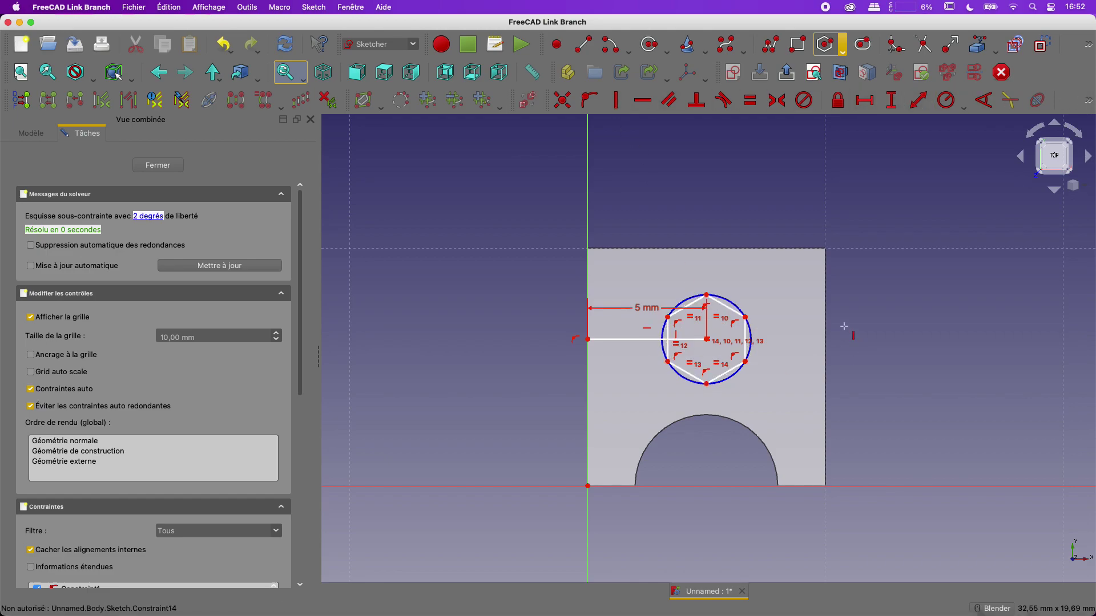
{"action": "left_click", "coordinate": [892, 103]}
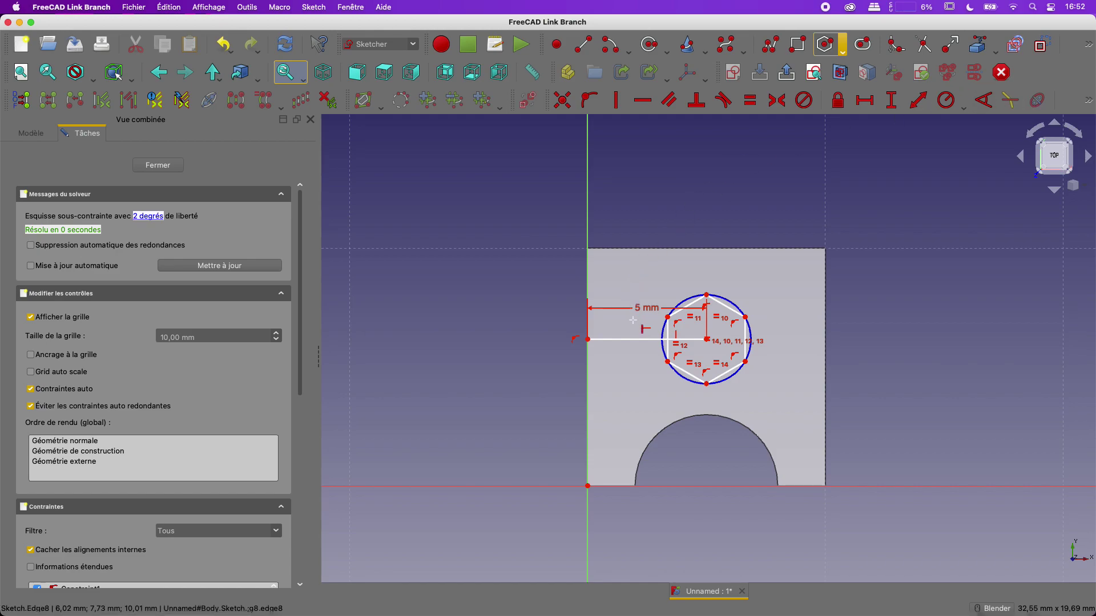
{"action": "key", "text": "Escape"}
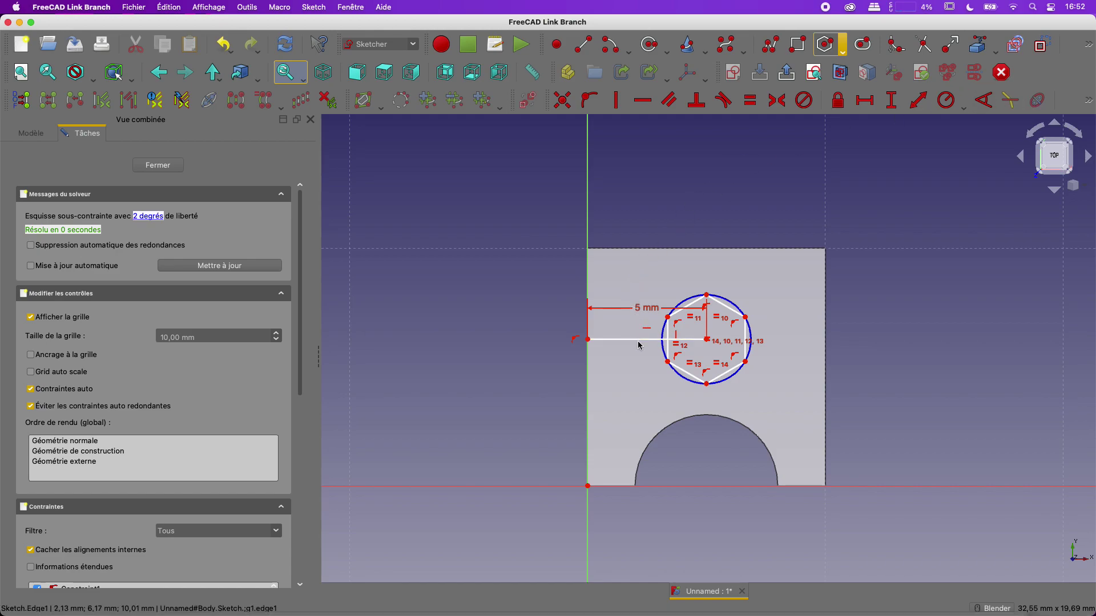
Step: Delete the 5 mm helper line from the sketch, keeping the hexagon, and close the sketch
{"action": "left_click", "coordinate": [637, 340]}
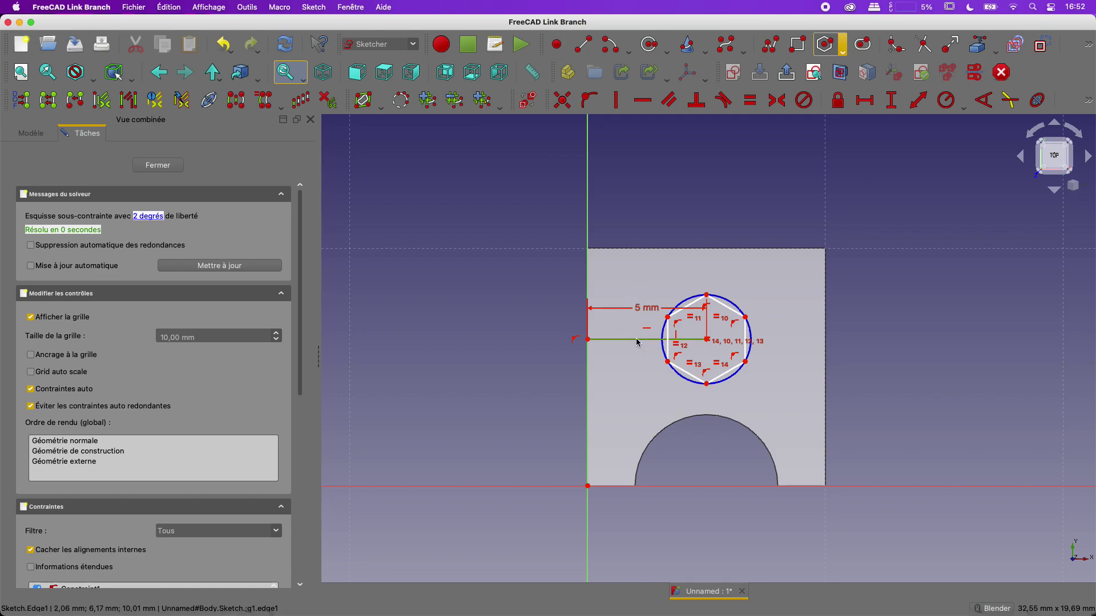
{"action": "key", "text": "Delete"}
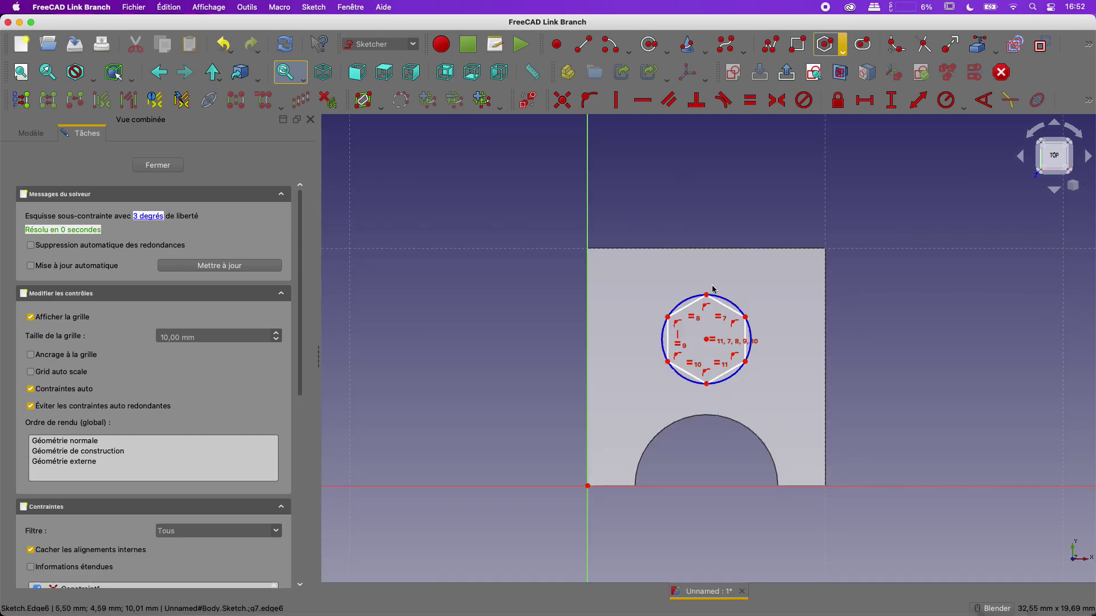
{"action": "scroll", "coordinate": [740, 375], "scroll_direction": "up", "scroll_amount": 3}
{"action": "scroll", "coordinate": [740, 375], "scroll_direction": "down", "scroll_amount": 3}
{"action": "key", "text": "0"}
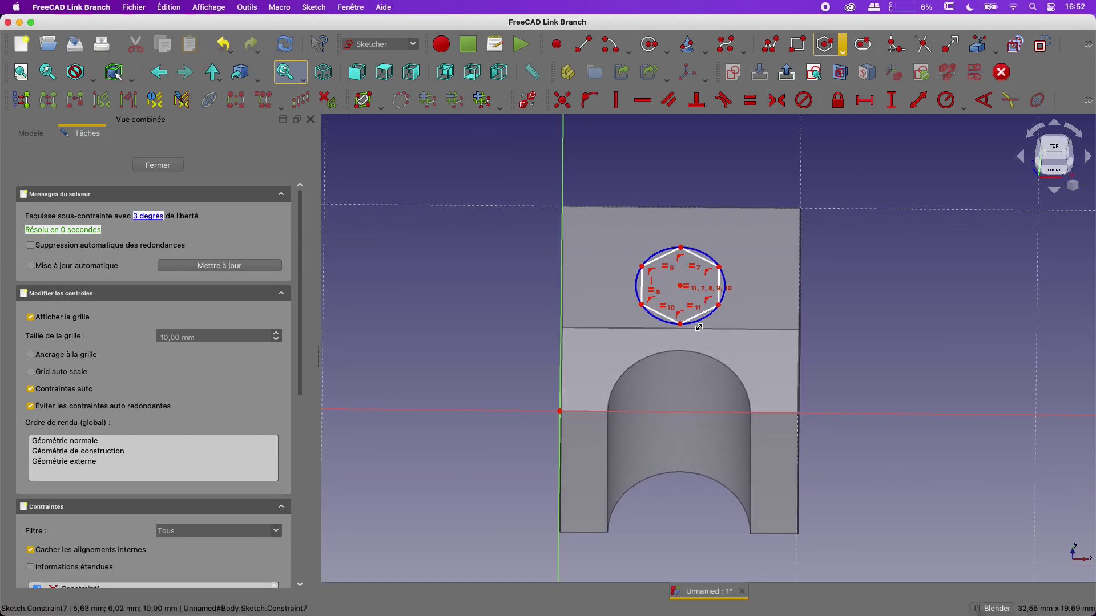
{"action": "left_click", "coordinate": [151, 166]}
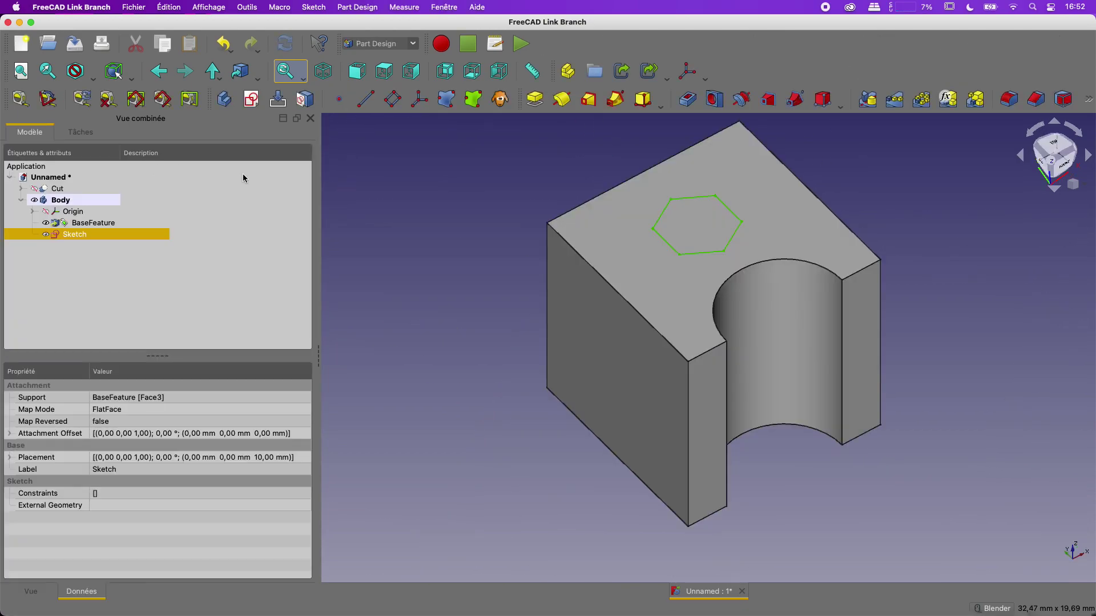
{"action": "left_click", "coordinate": [702, 252]}
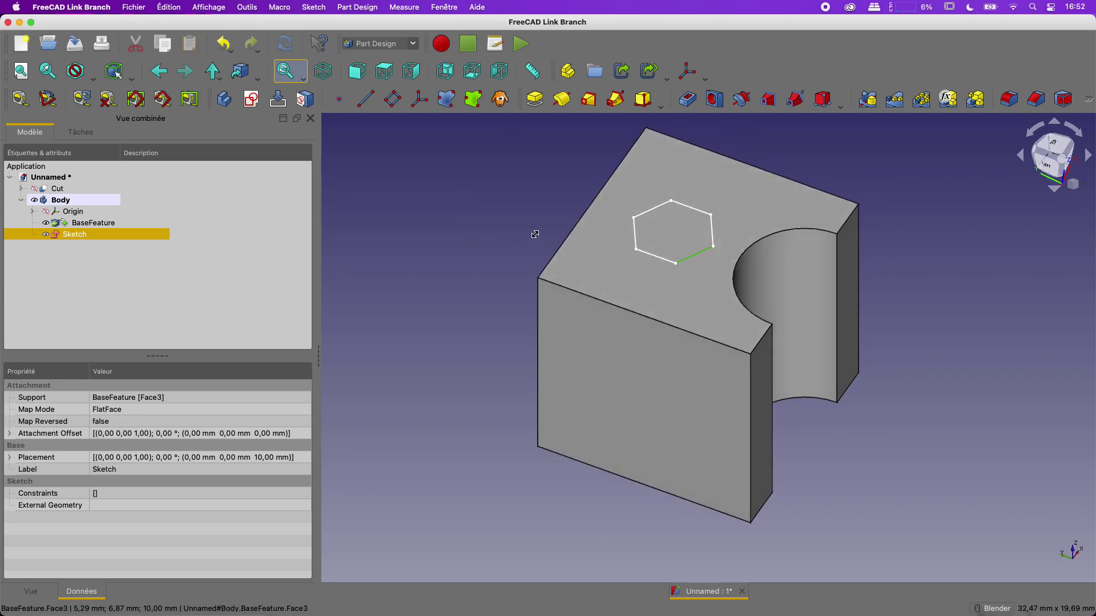
{"action": "left_click", "coordinate": [536, 99]}
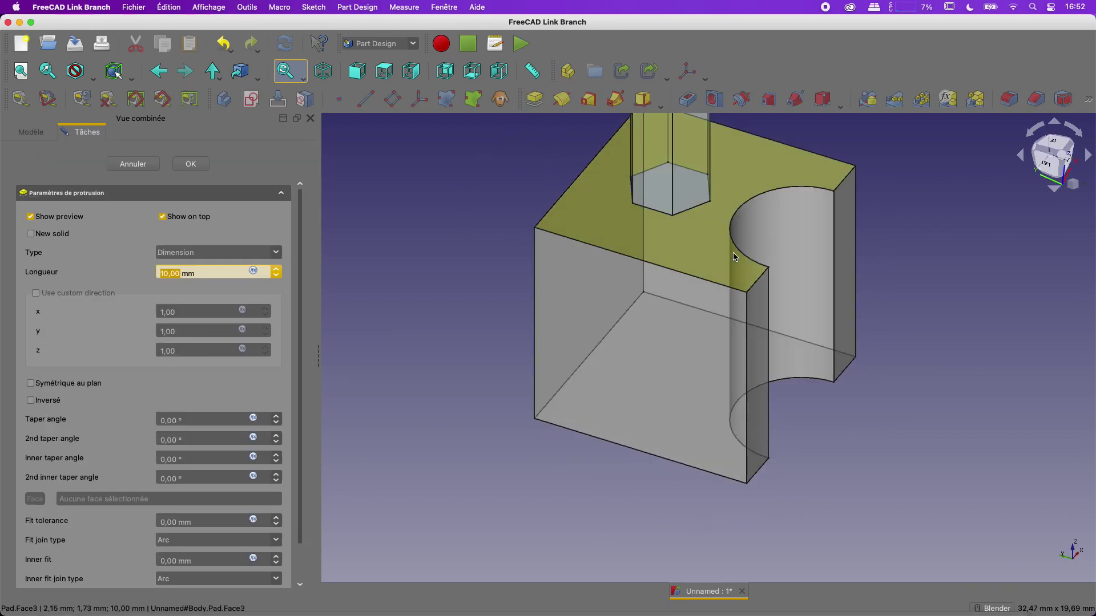
{"action": "scroll", "coordinate": [732, 253], "scroll_direction": "down", "scroll_amount": 3}
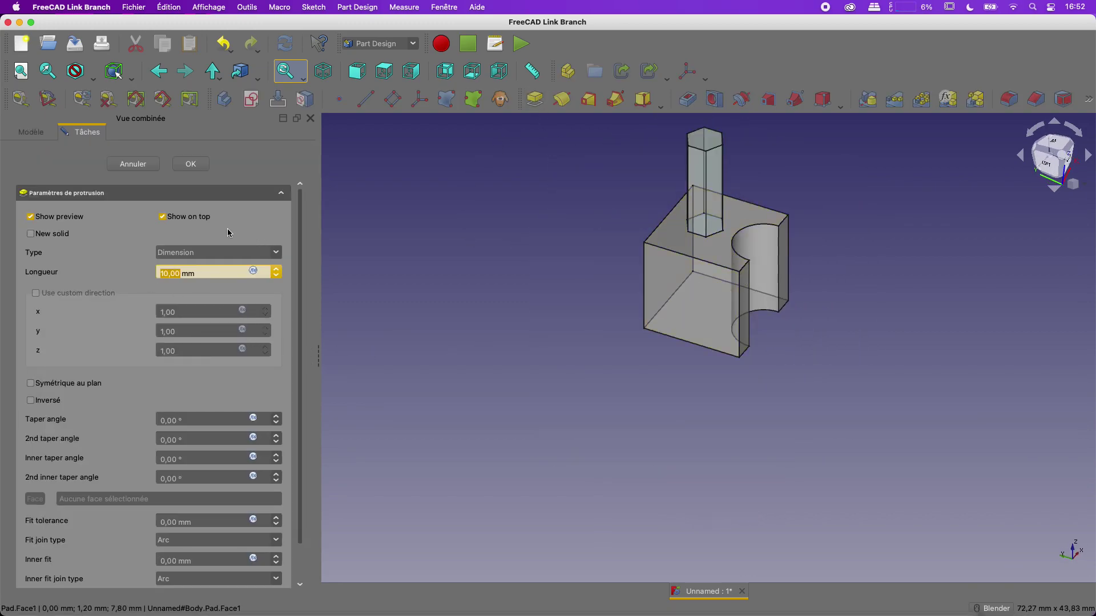
{"action": "left_click", "coordinate": [137, 164]}
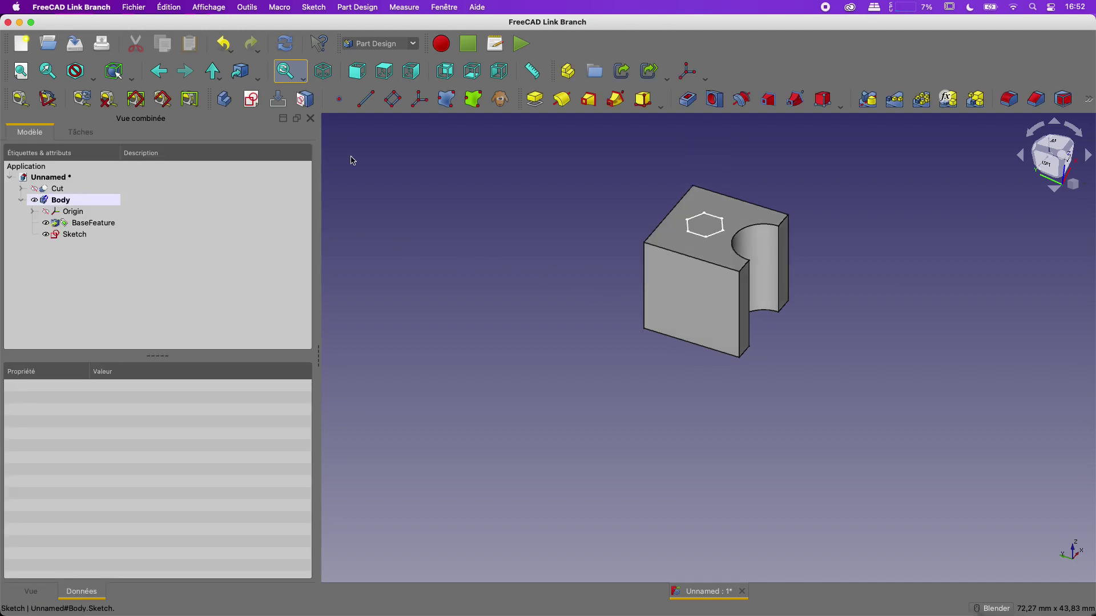
Step: Cut a pocket 10 mm deep into the body from the hexagon sketch
{"action": "left_click", "coordinate": [688, 101]}
{"action": "middle_click_drag", "start_coordinate": [822, 239], "coordinate": [765, 286]}
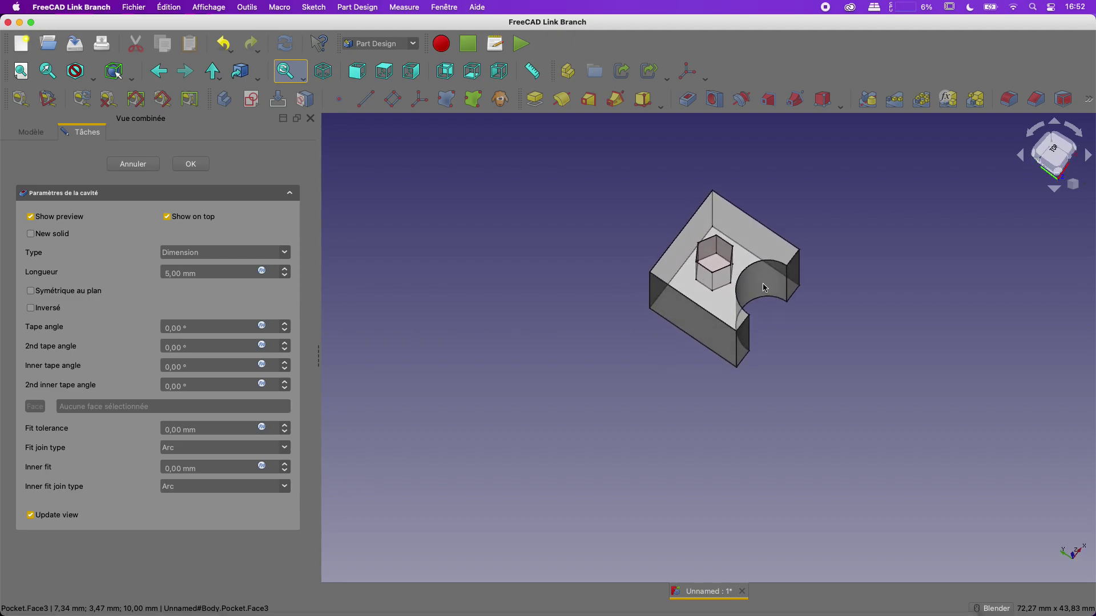
{"action": "left_click", "coordinate": [46, 237]}
{"action": "left_click", "coordinate": [46, 236]}
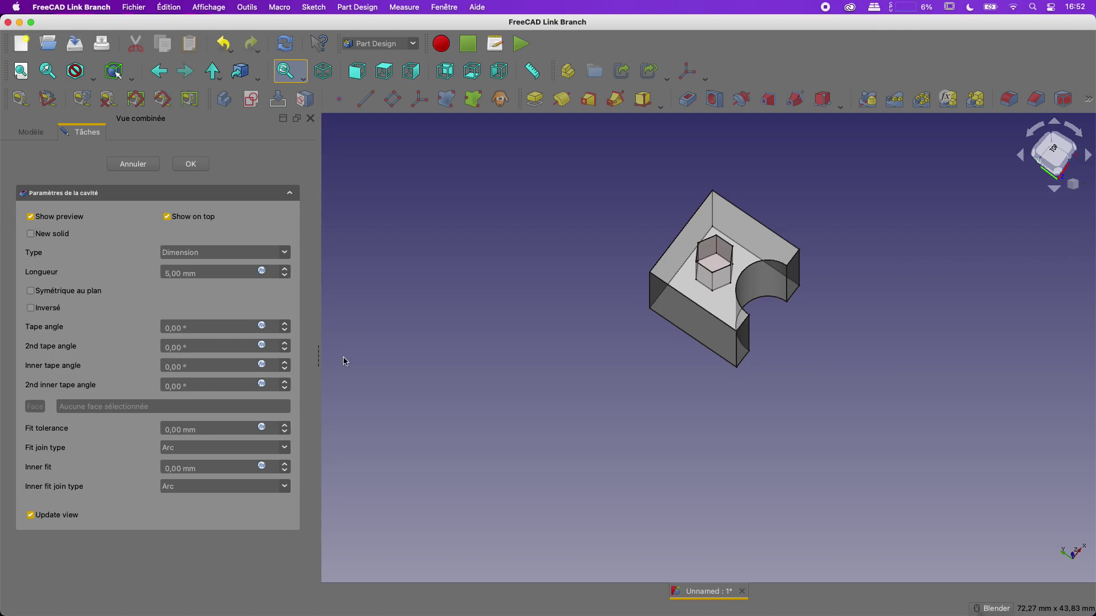
{"action": "middle_click_drag", "start_coordinate": [666, 338], "coordinate": [692, 328]}
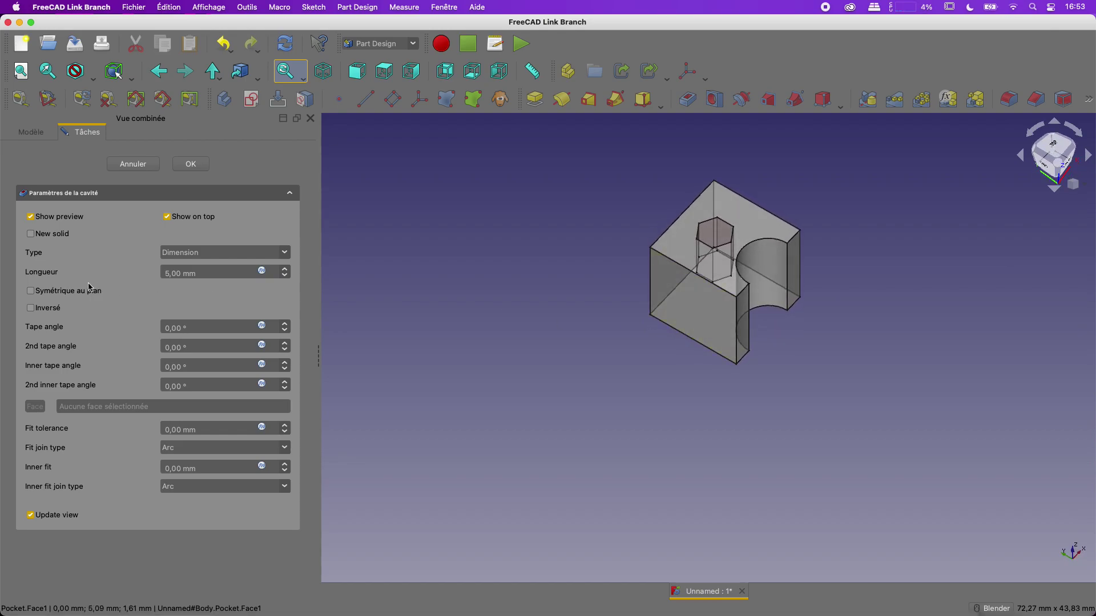
{"action": "left_click_drag", "start_coordinate": [206, 273], "coordinate": [135, 263]}
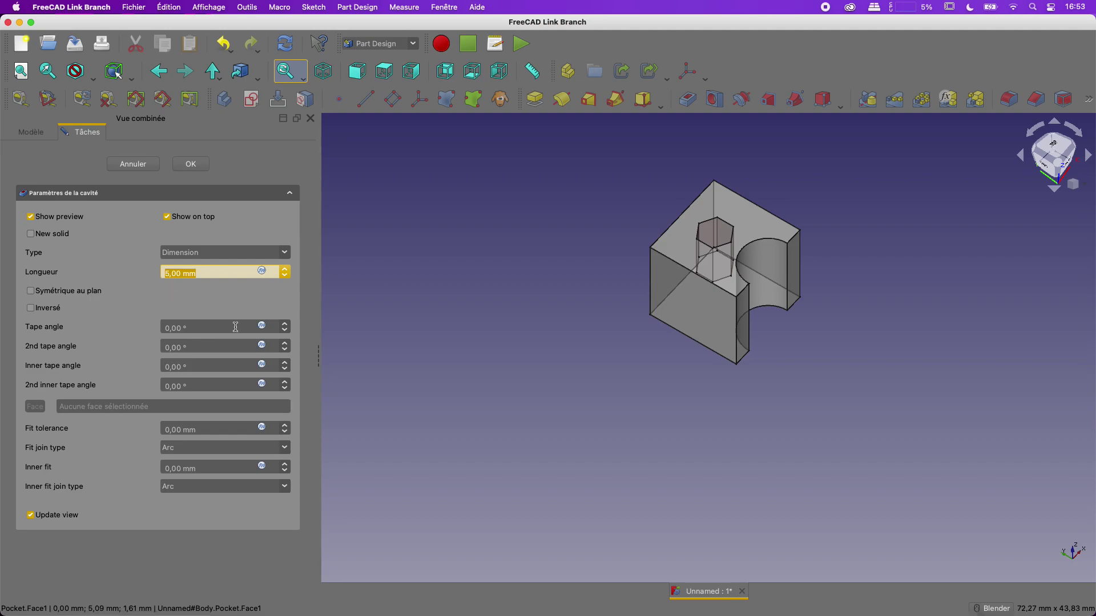
{"action": "type", "text": "10"}
{"action": "key", "text": "Return"}
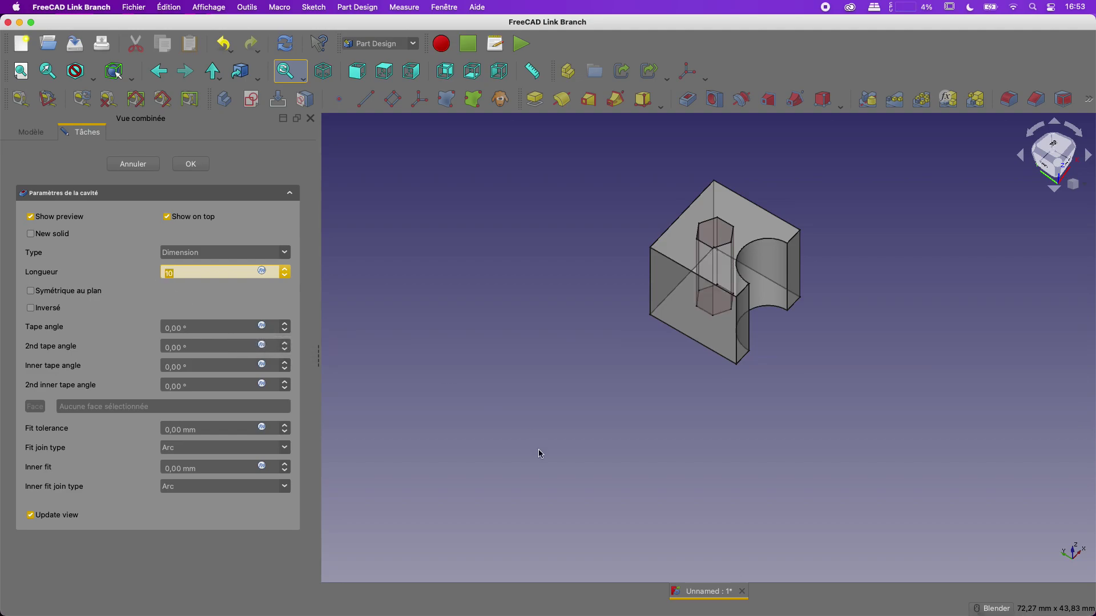
{"action": "middle_click_drag", "start_coordinate": [636, 421], "coordinate": [597, 419]}
{"action": "left_click", "coordinate": [191, 165]}
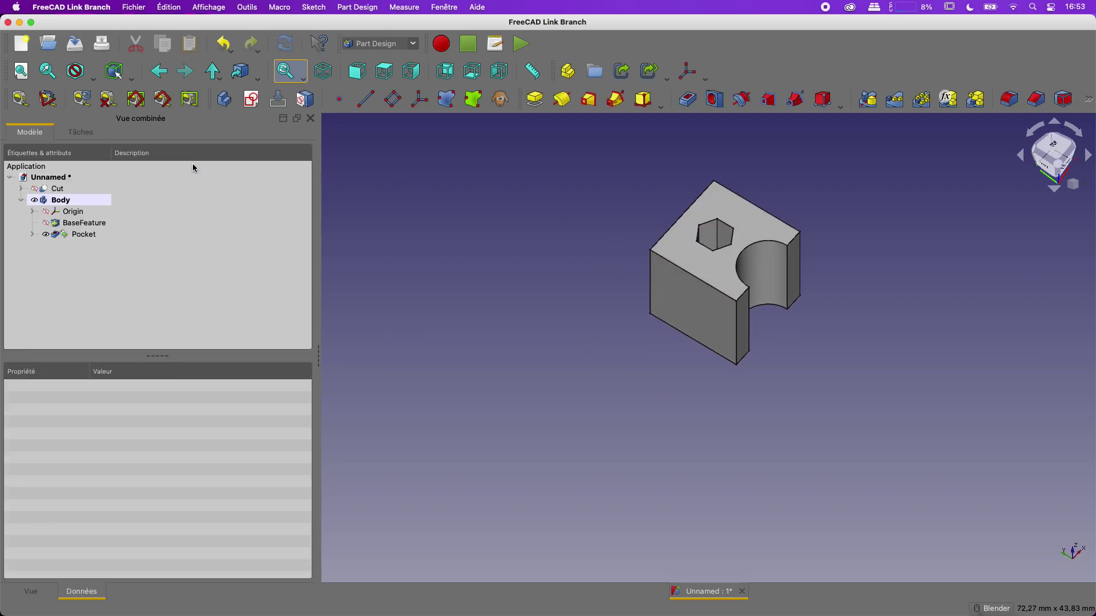
Step: Inspect the hexagonal pocket in the body and undo it
{"action": "middle_click_drag", "start_coordinate": [846, 325], "coordinate": [712, 280]}
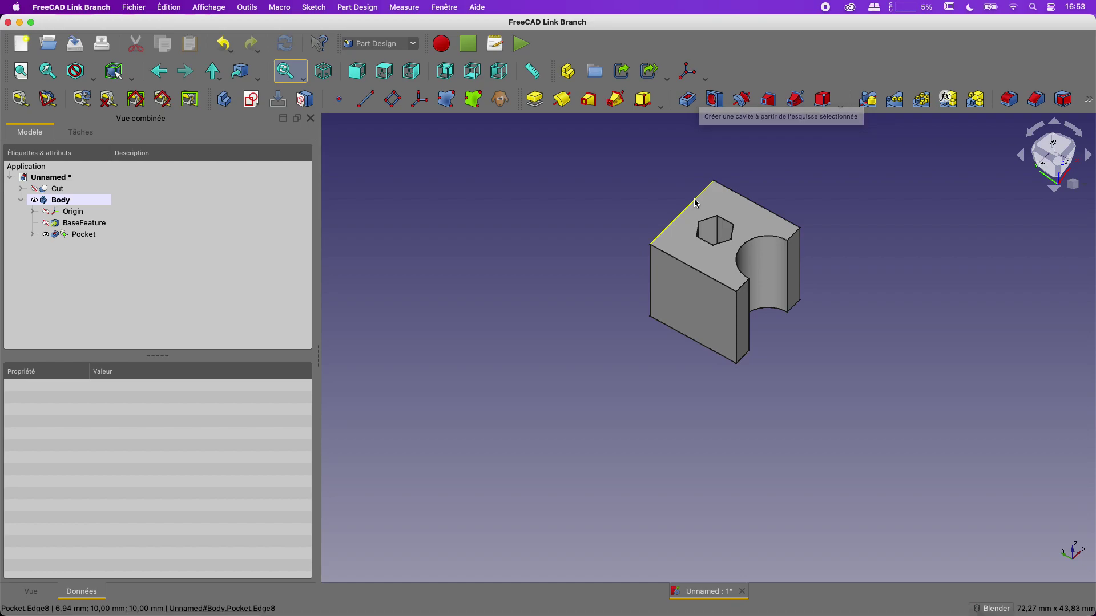
{"action": "middle_click_drag", "start_coordinate": [512, 228], "coordinate": [572, 225]}
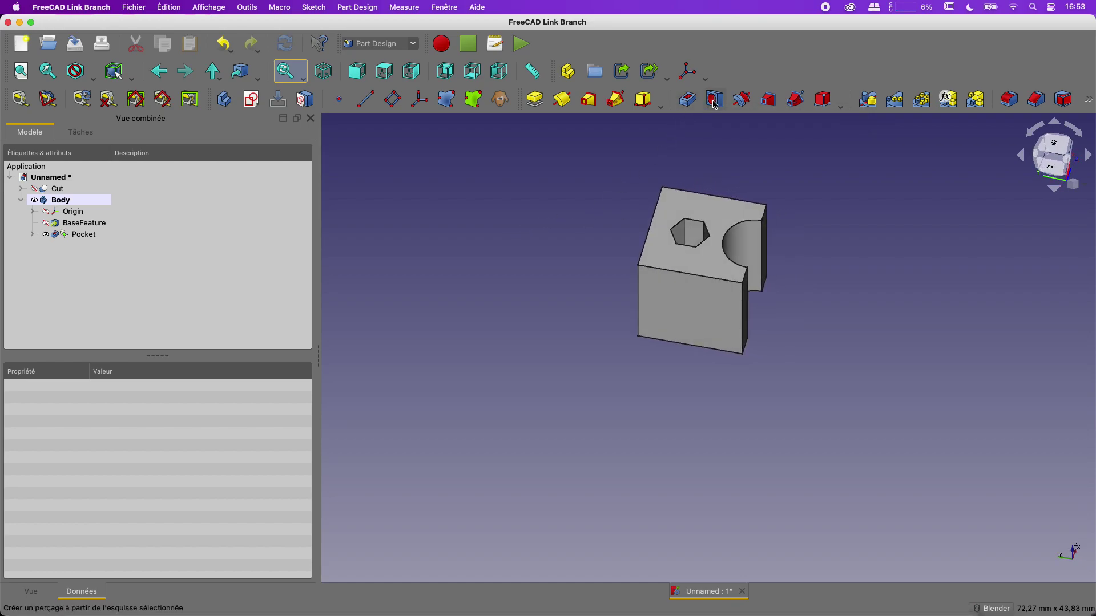
{"action": "key", "text": "0"}
{"action": "key", "text": "super+z"}
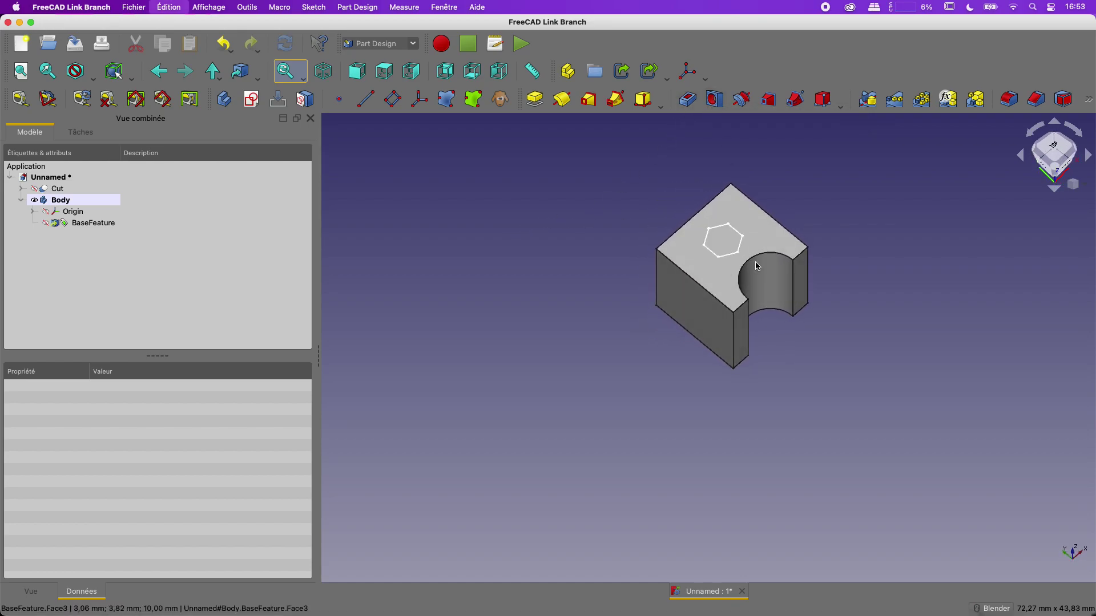
Step: Try the Hole feature on the hexagon sketch, look through its thread, hole cut and drill point parameters, and undo it
{"action": "left_click", "coordinate": [714, 99]}
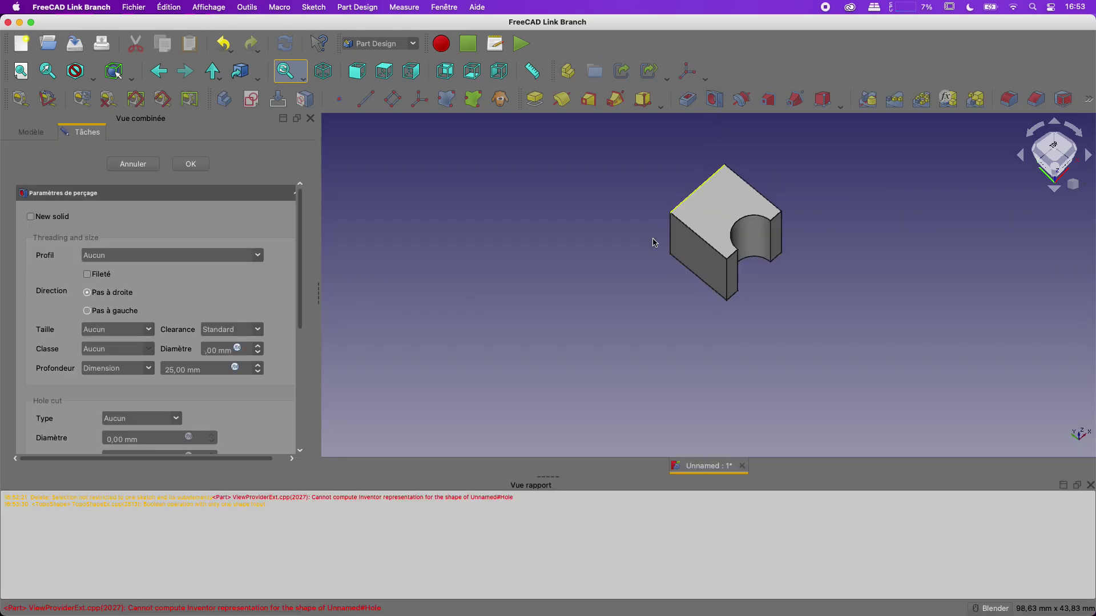
{"action": "left_click", "coordinate": [143, 164]}
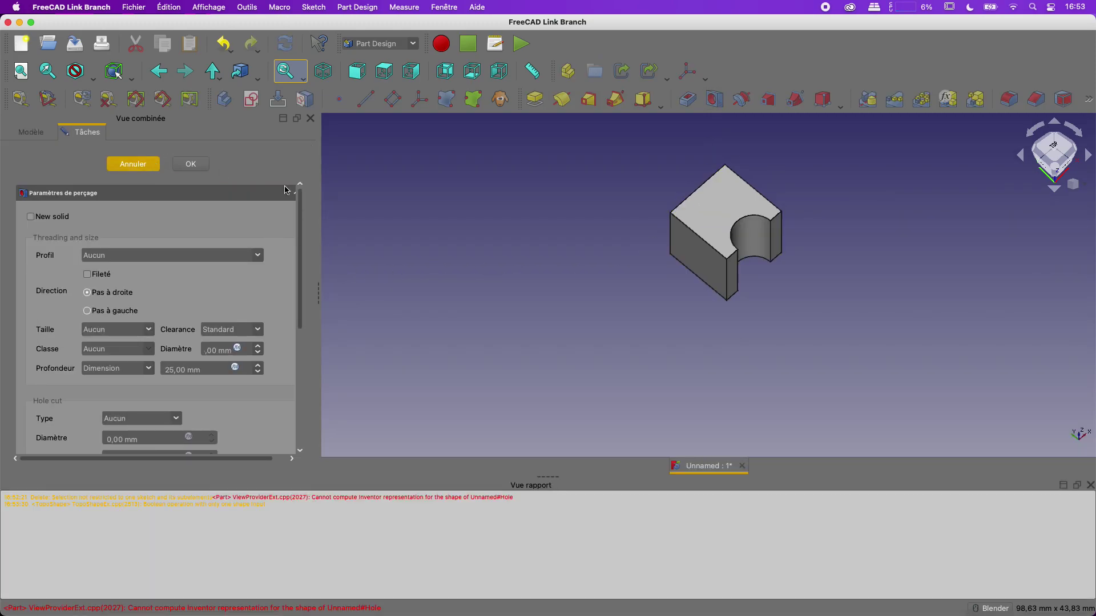
{"action": "left_click", "coordinate": [722, 219]}
{"action": "left_click", "coordinate": [532, 257]}
{"action": "left_click", "coordinate": [723, 218]}
{"action": "left_click", "coordinate": [713, 100]}
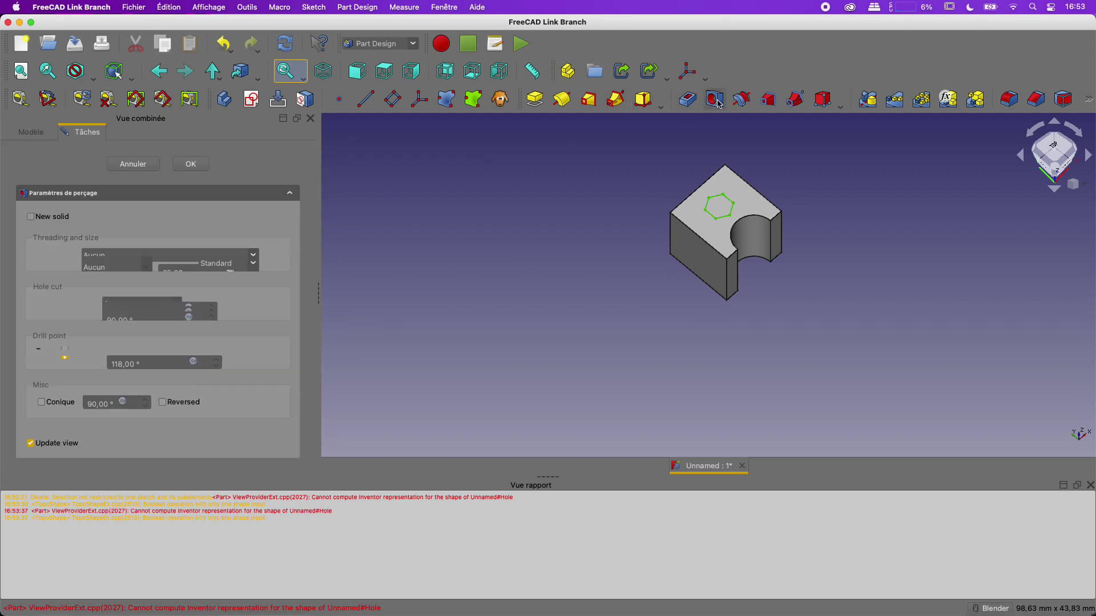
{"action": "mouse_move", "coordinate": [453, 277]}
{"action": "middle_mouse_down"}
{"action": "mouse_move", "coordinate": [516, 208]}
{"action": "mouse_move", "coordinate": [536, 162]}
{"action": "mouse_move", "coordinate": [460, 284]}
{"action": "middle_mouse_up"}
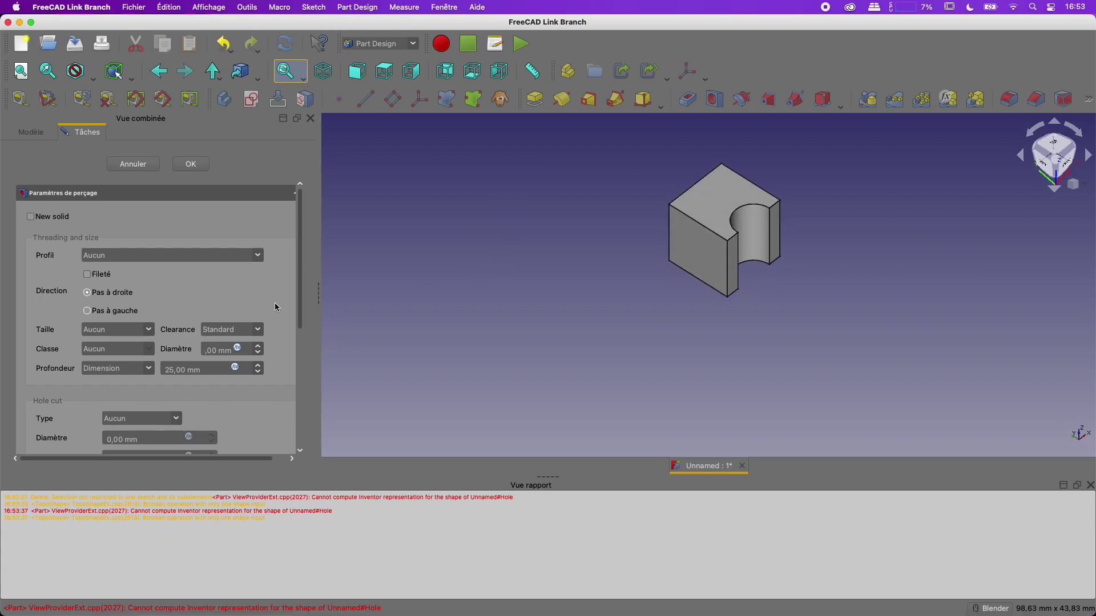
{"action": "scroll", "coordinate": [280, 307], "scroll_direction": "down", "scroll_amount": 5}
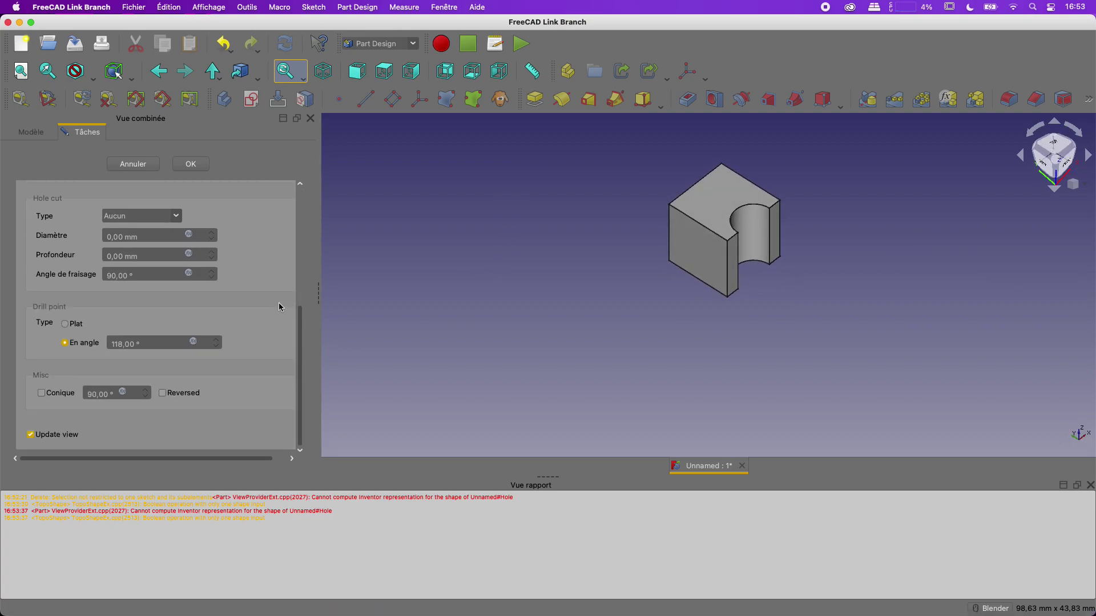
{"action": "scroll", "coordinate": [280, 307], "scroll_direction": "up", "scroll_amount": 5}
{"action": "key", "text": "super+z"}
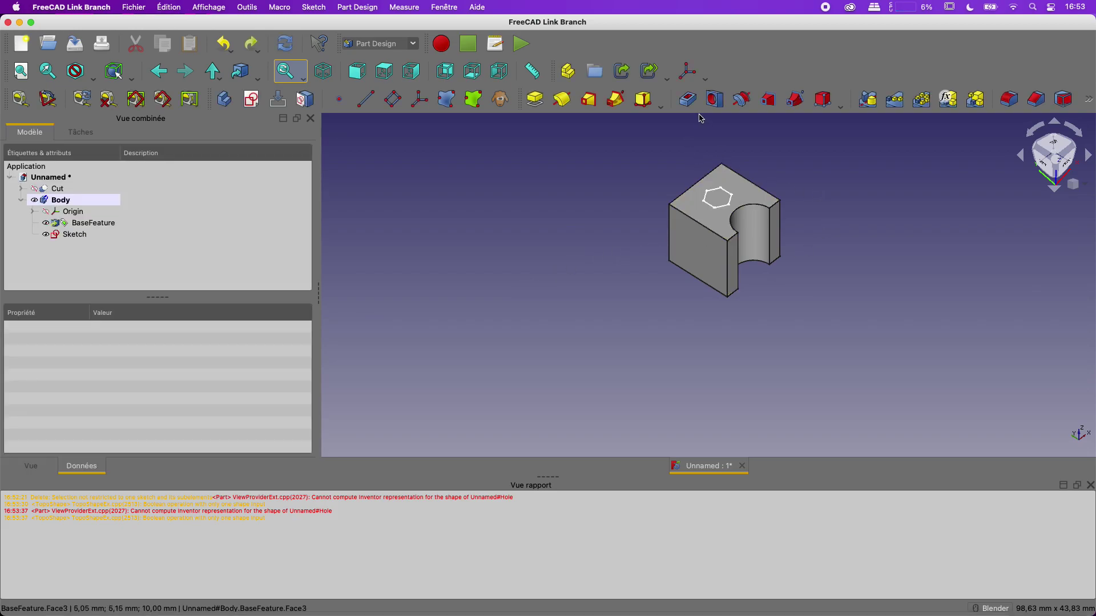
Step: Cut a pocket 10 mm deep into the body from the hexagon sketch and collapse the body in the model tree
{"action": "left_click", "coordinate": [687, 101]}
{"action": "type", "text": "10"}
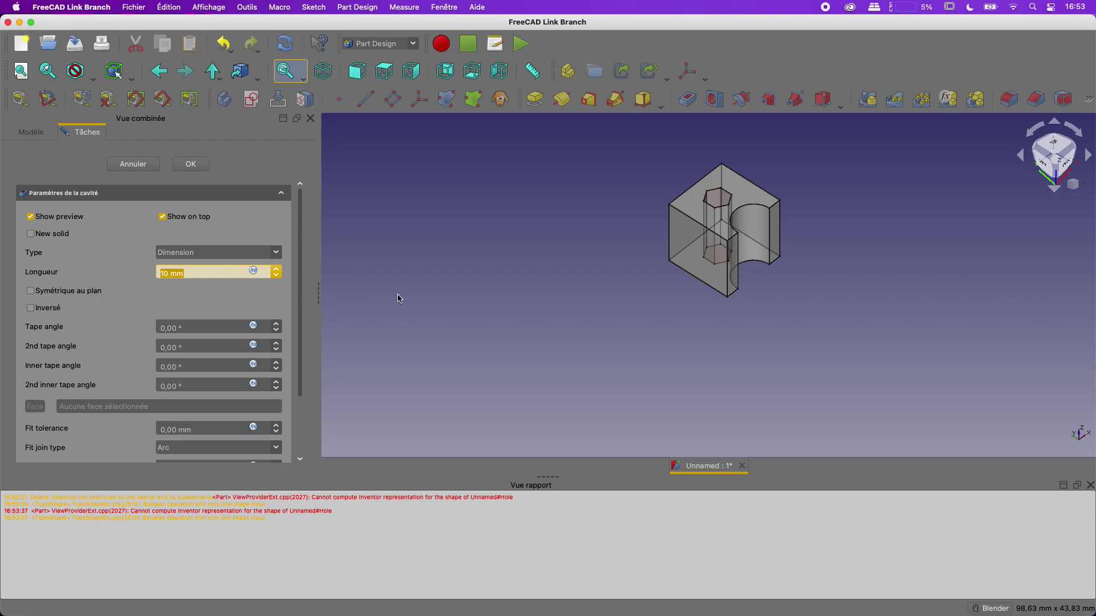
{"action": "left_click", "coordinate": [192, 164]}
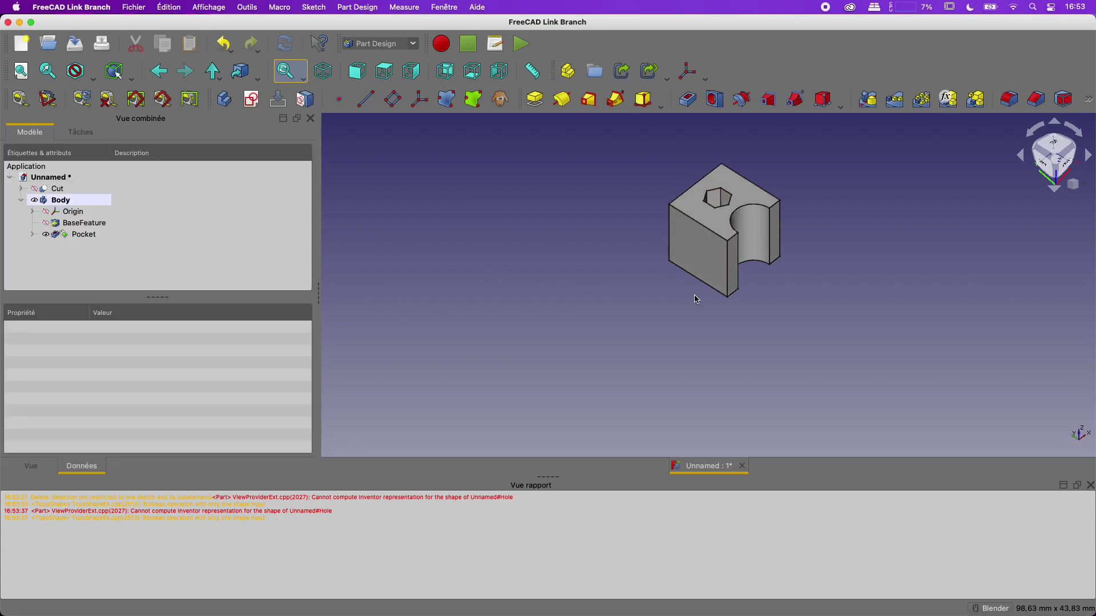
{"action": "mouse_move", "coordinate": [775, 260]}
{"action": "middle_mouse_down"}
{"action": "mouse_move", "coordinate": [765, 298]}
{"action": "mouse_move", "coordinate": [762, 256]}
{"action": "middle_mouse_up"}
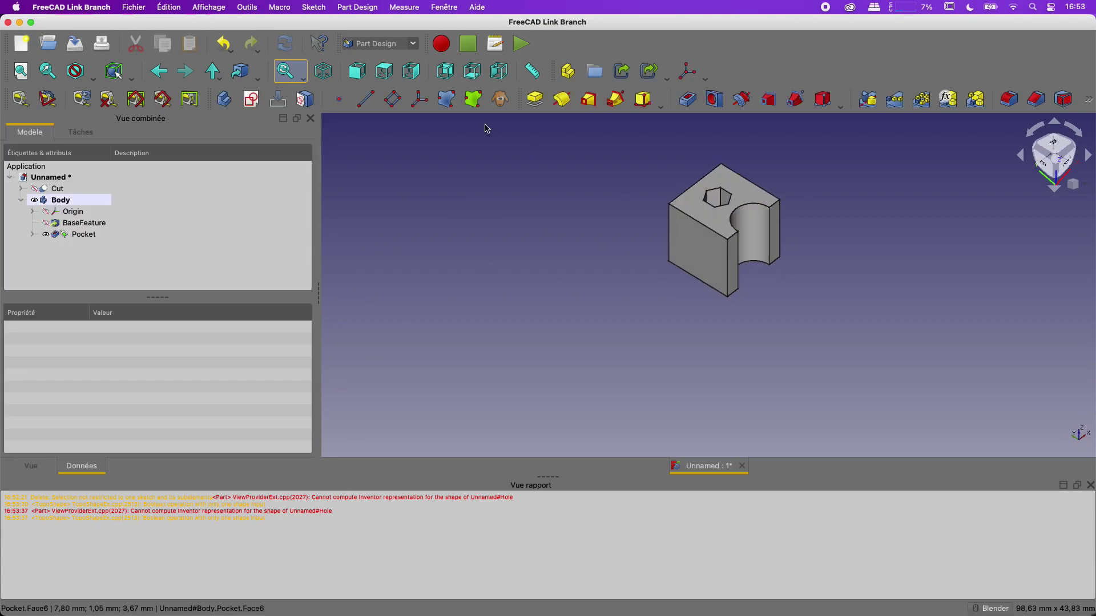
{"action": "left_click", "coordinate": [21, 201]}
{"action": "middle_click_drag", "start_coordinate": [773, 313], "coordinate": [729, 284]}
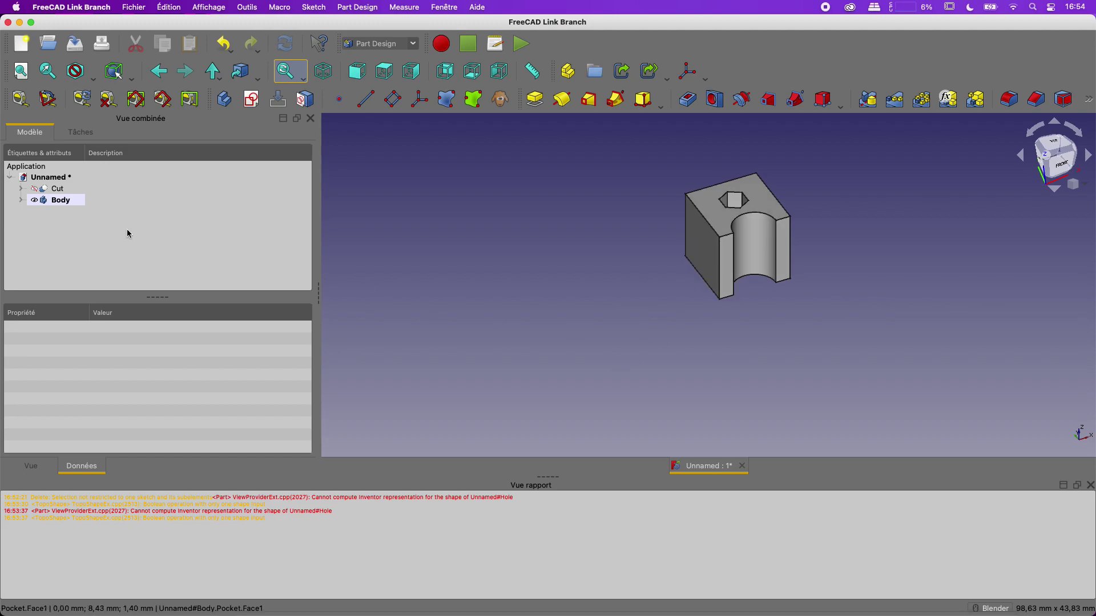
Step: Switch to the Part workbench with nothing selected in the model
{"action": "left_click", "coordinate": [414, 46]}
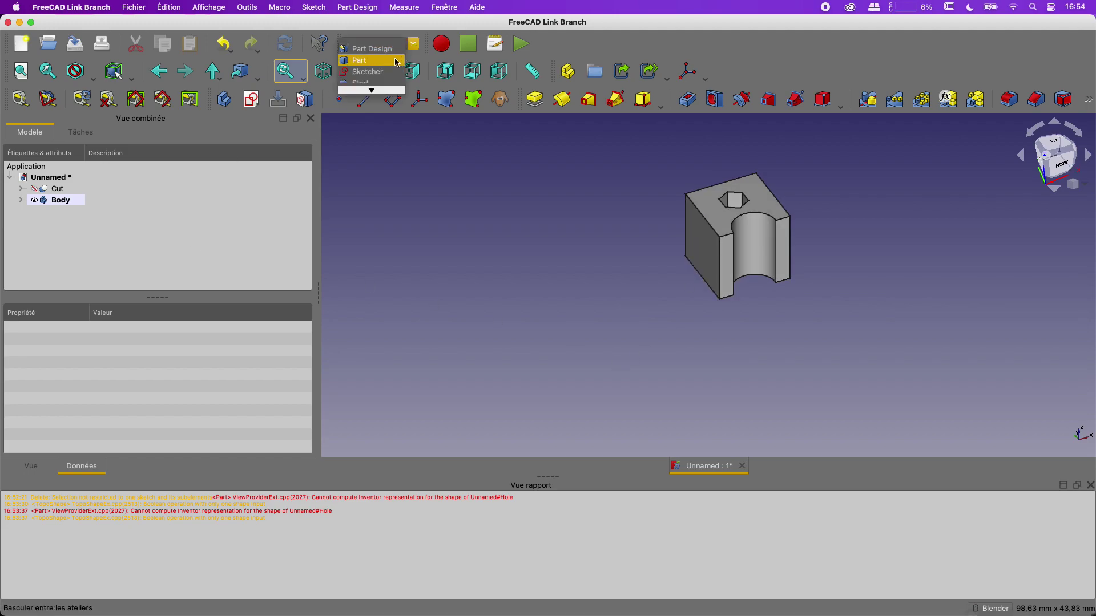
{"action": "left_click", "coordinate": [374, 56]}
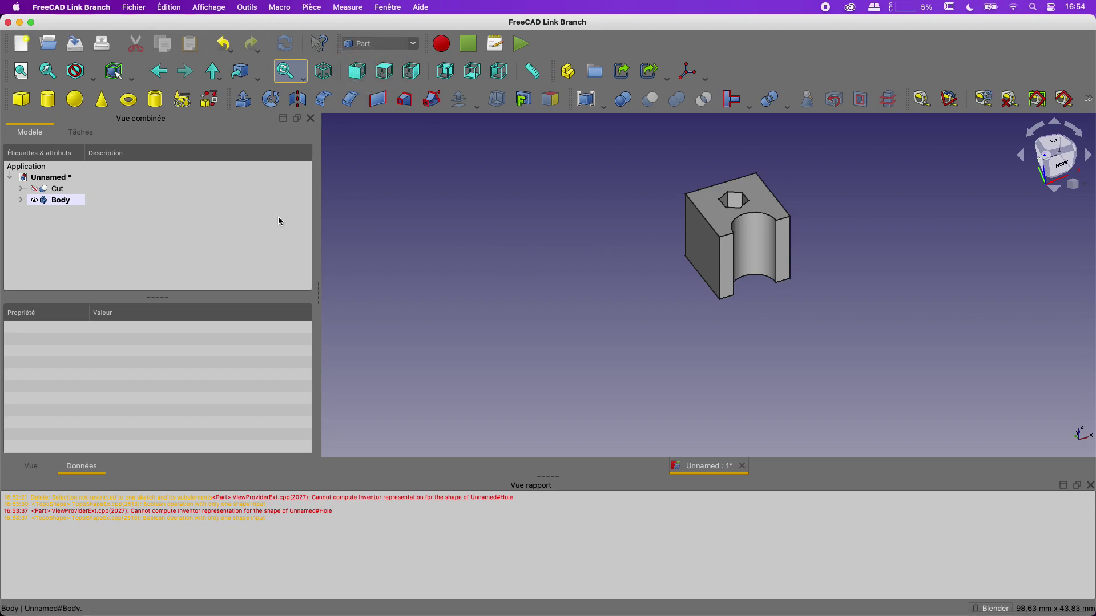
{"action": "left_click", "coordinate": [726, 266]}
{"action": "left_click", "coordinate": [596, 303]}
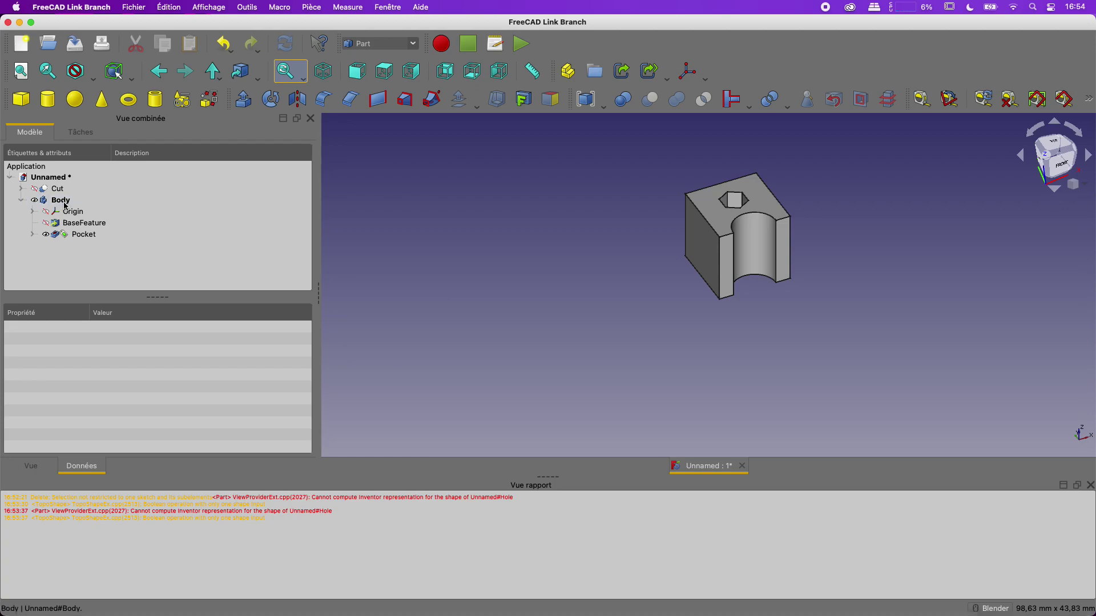
Step: Try adding a sphere as the equivalent Part Design feature of the body, accepting the default dimensions, and undo it
{"action": "left_click", "coordinate": [73, 99]}
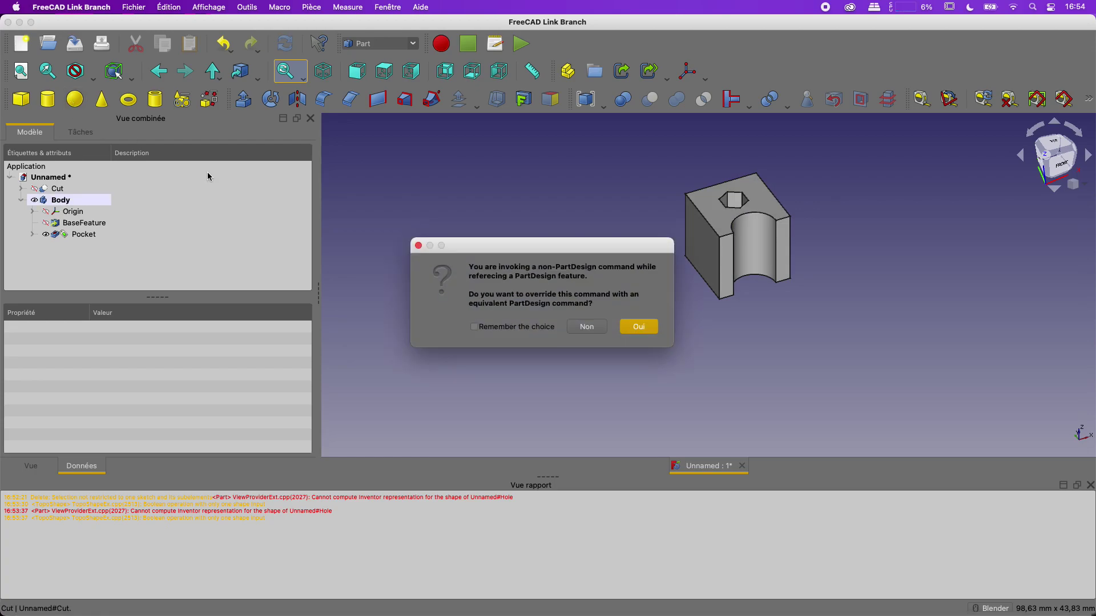
{"action": "left_click", "coordinate": [639, 327]}
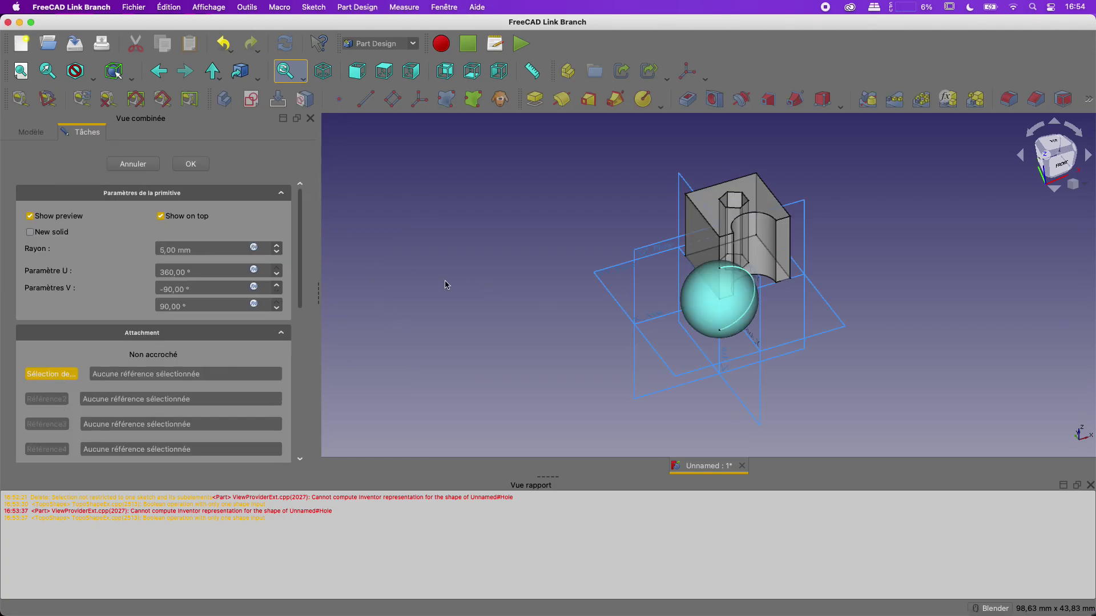
{"action": "left_click", "coordinate": [191, 163]}
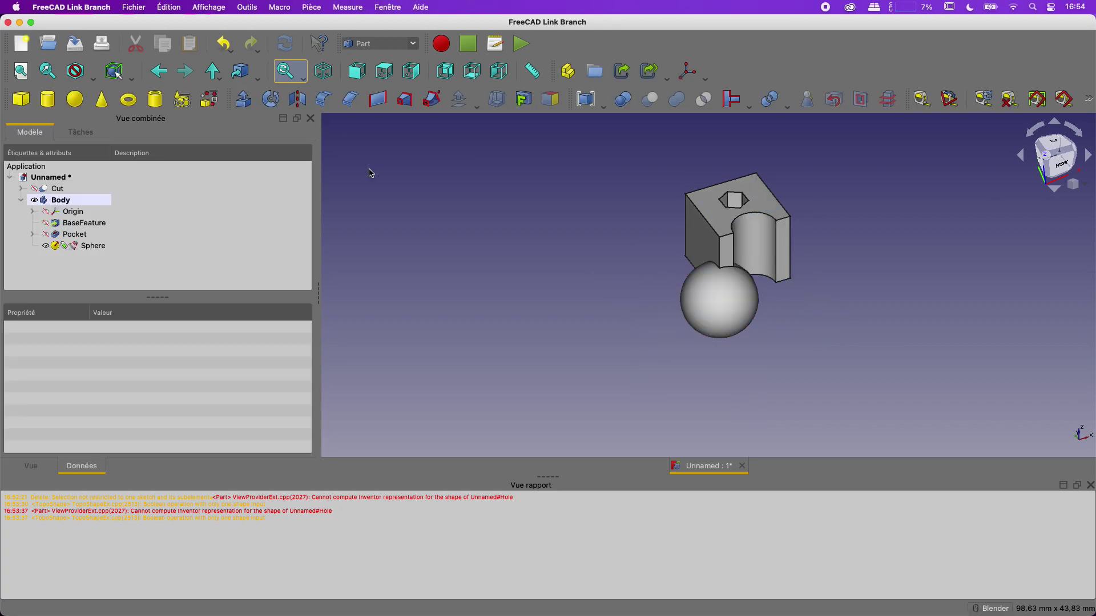
{"action": "left_click", "coordinate": [91, 245]}
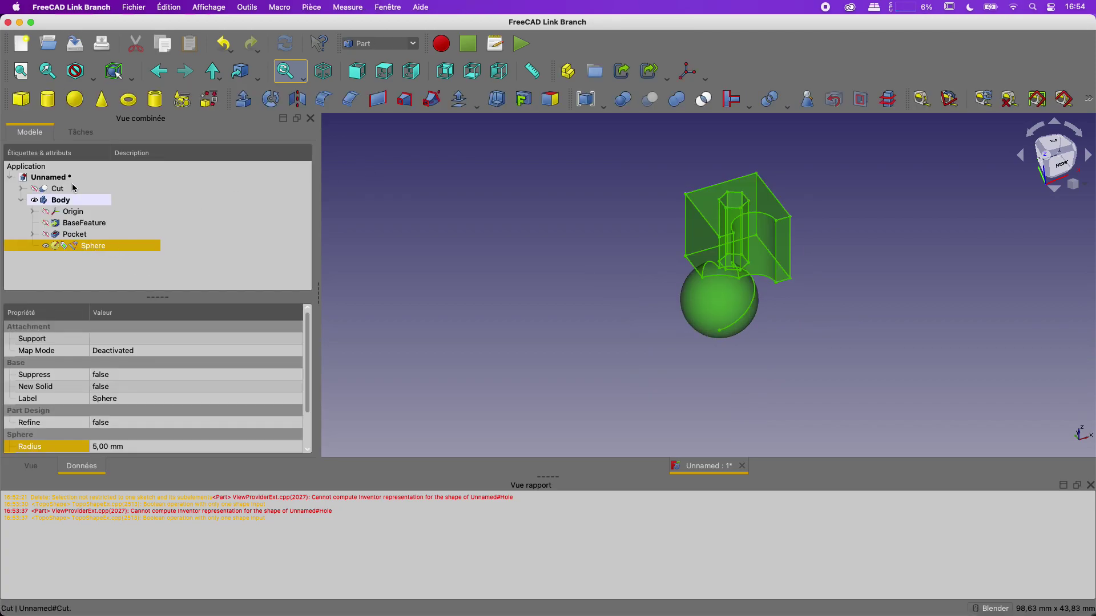
{"action": "key", "text": "super+z"}
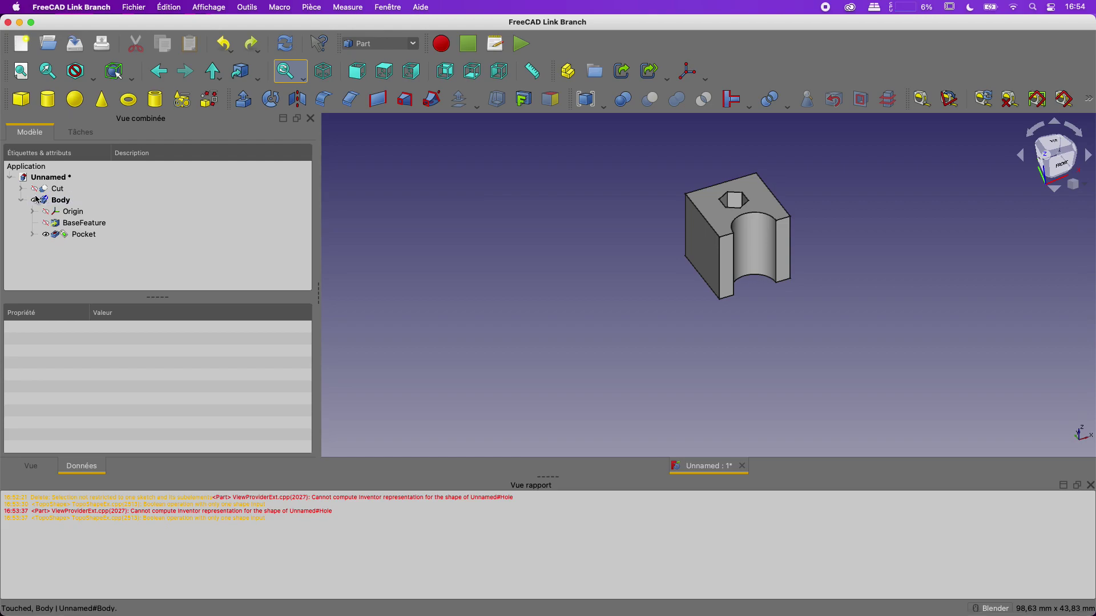
Step: Add a standalone Part sphere at document level outside the body, declining the equivalent Part Design command
{"action": "left_click", "coordinate": [21, 200]}
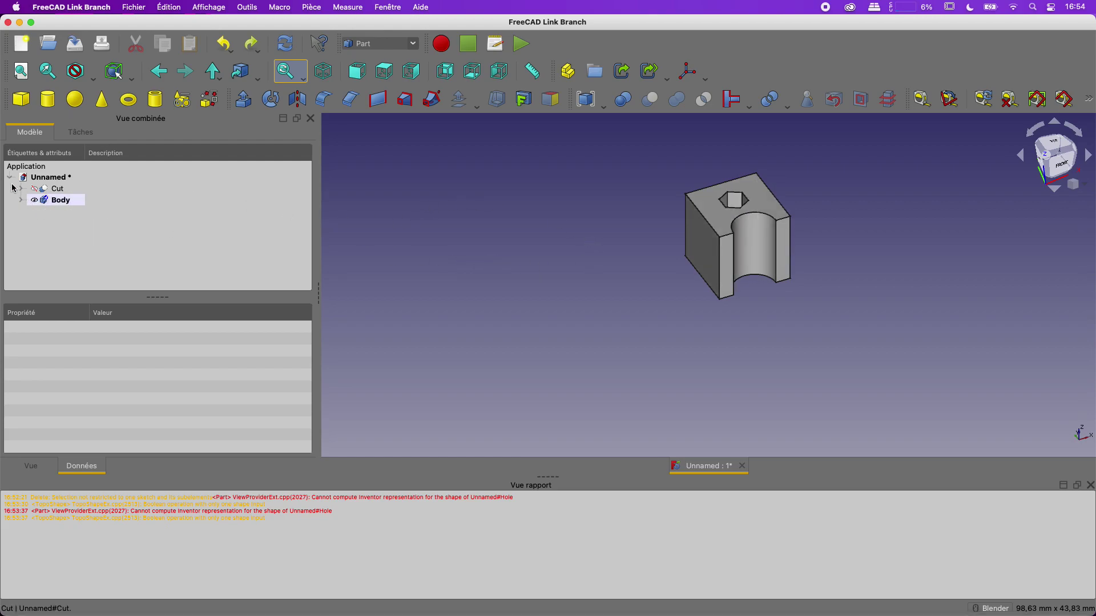
{"action": "left_click", "coordinate": [56, 179]}
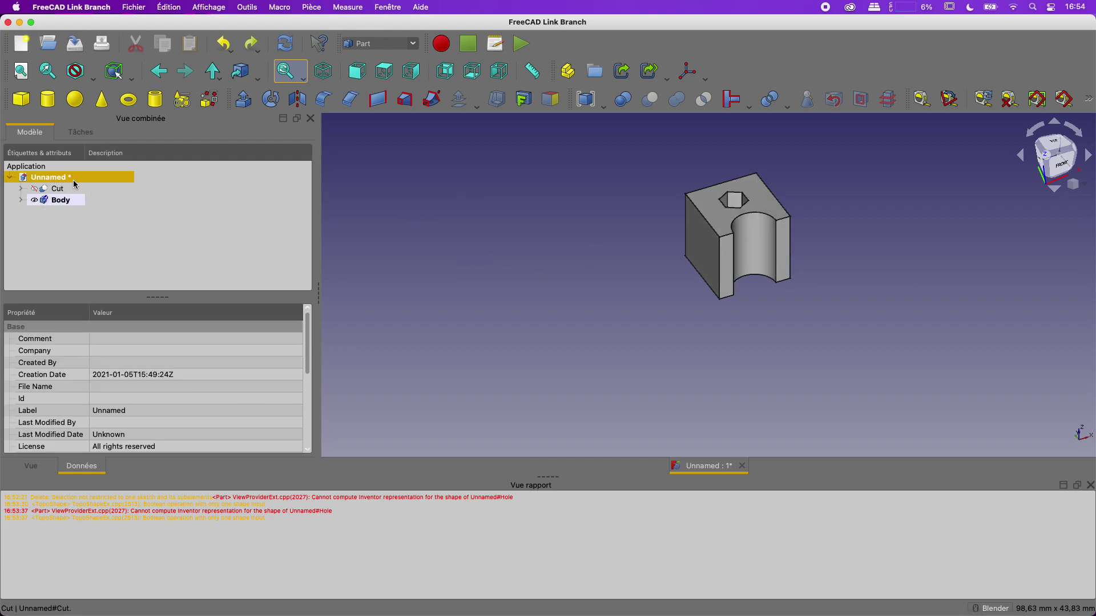
{"action": "left_click", "coordinate": [59, 189]}
{"action": "left_click", "coordinate": [62, 200]}
{"action": "left_click", "coordinate": [68, 181]}
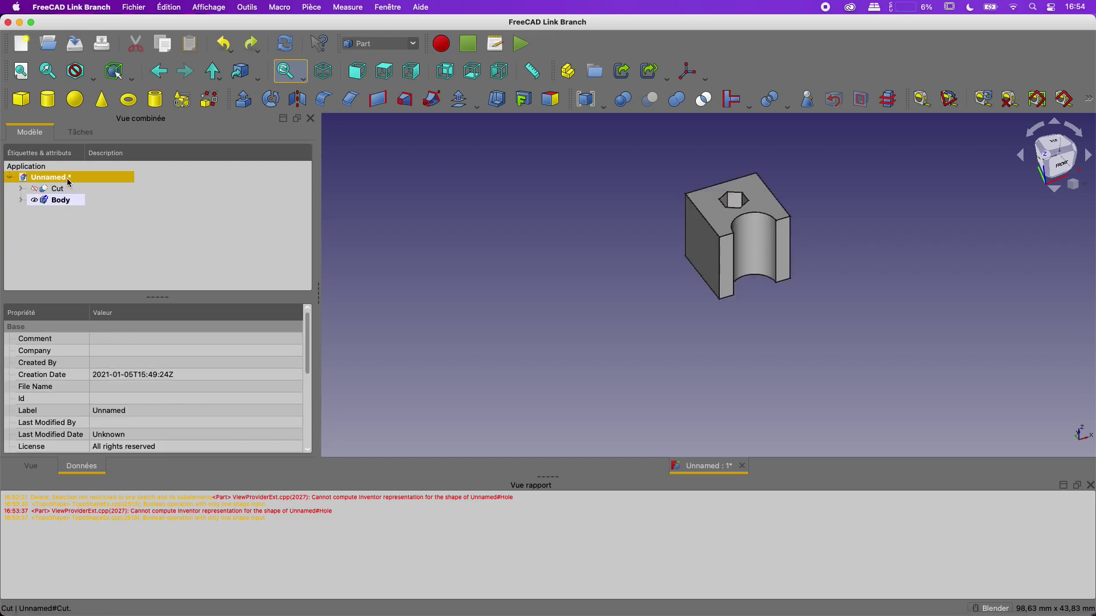
{"action": "left_click", "coordinate": [83, 99]}
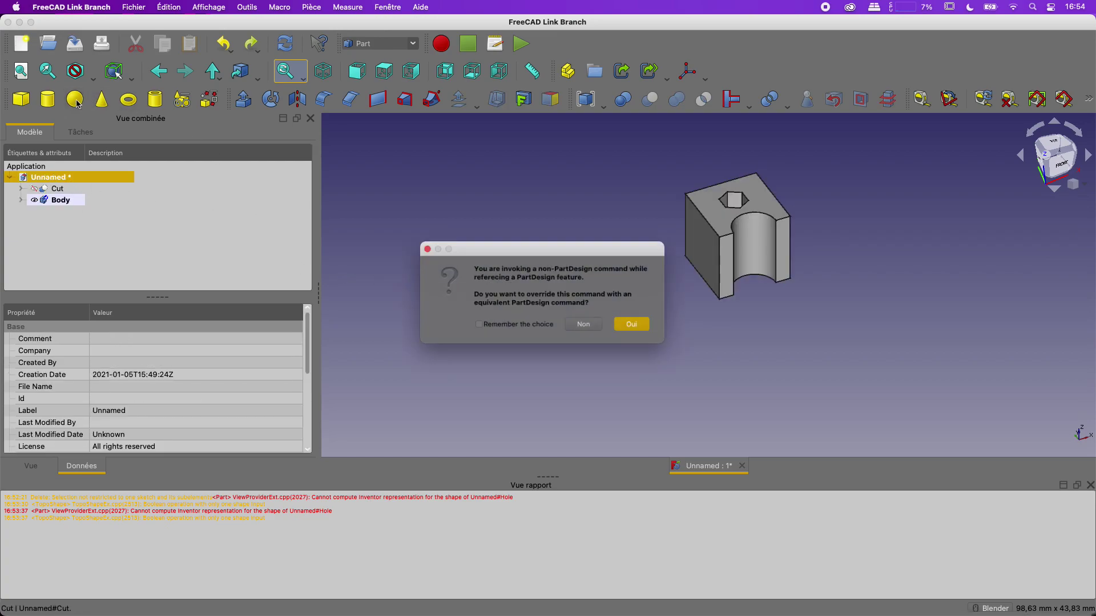
{"action": "left_click", "coordinate": [583, 328]}
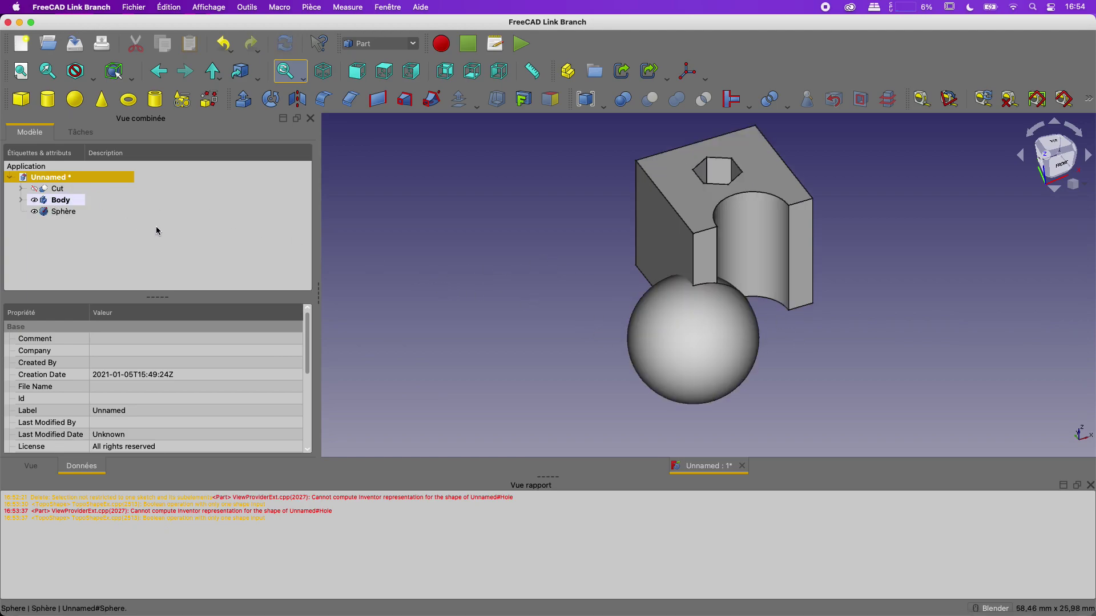
Step: Transform the sphere so it sits at Y 5 mm, centred on the block's side face, with X at 0 mm
{"action": "middle_click_drag", "start_coordinate": [553, 293], "coordinate": [487, 265]}
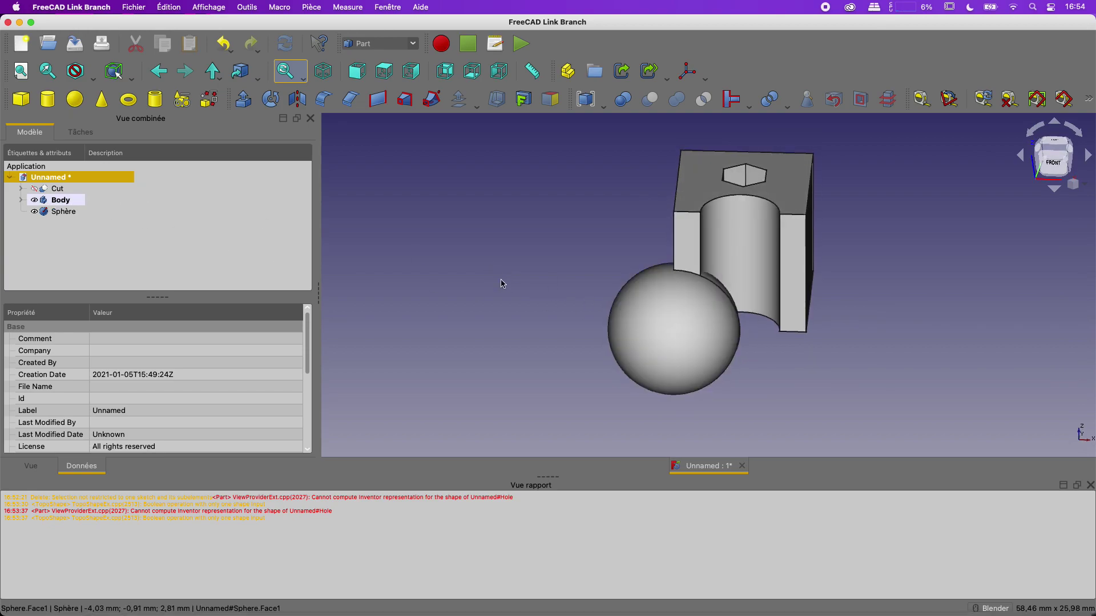
{"action": "middle_click_drag", "start_coordinate": [478, 298], "coordinate": [580, 323]}
{"action": "left_click", "coordinate": [68, 211]}
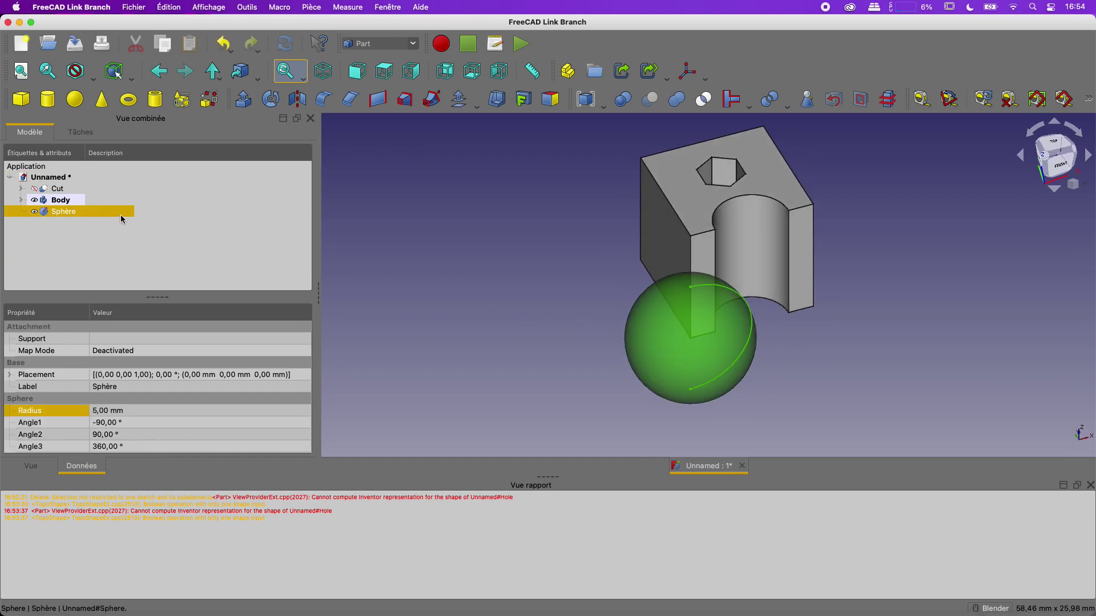
{"action": "right_click", "coordinate": [120, 215]}
{"action": "left_click", "coordinate": [174, 232]}
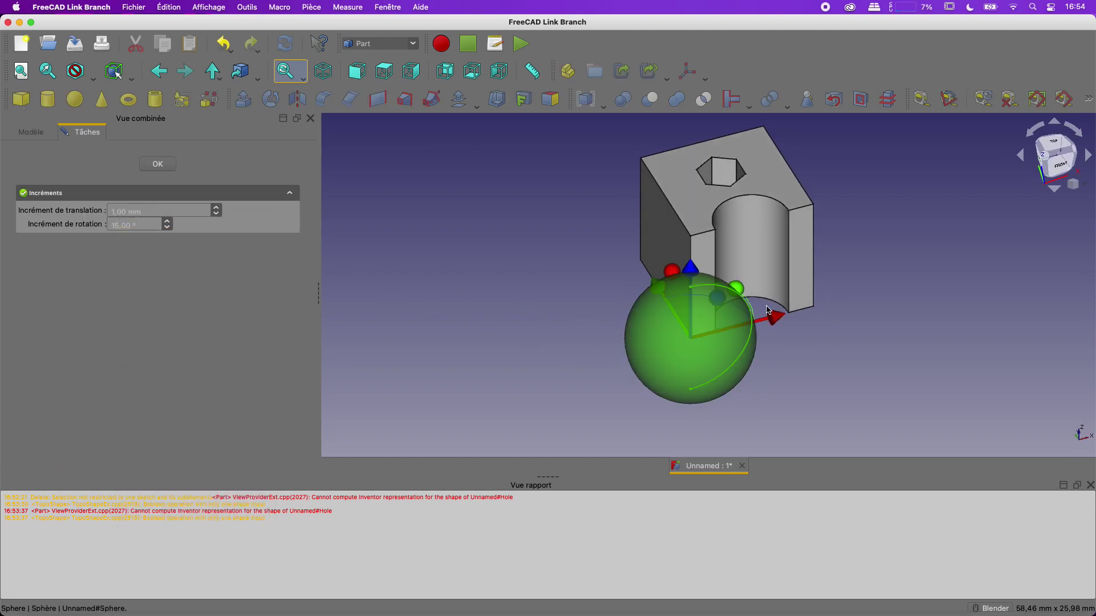
{"action": "left_click_drag", "start_coordinate": [776, 319], "coordinate": [790, 316]}
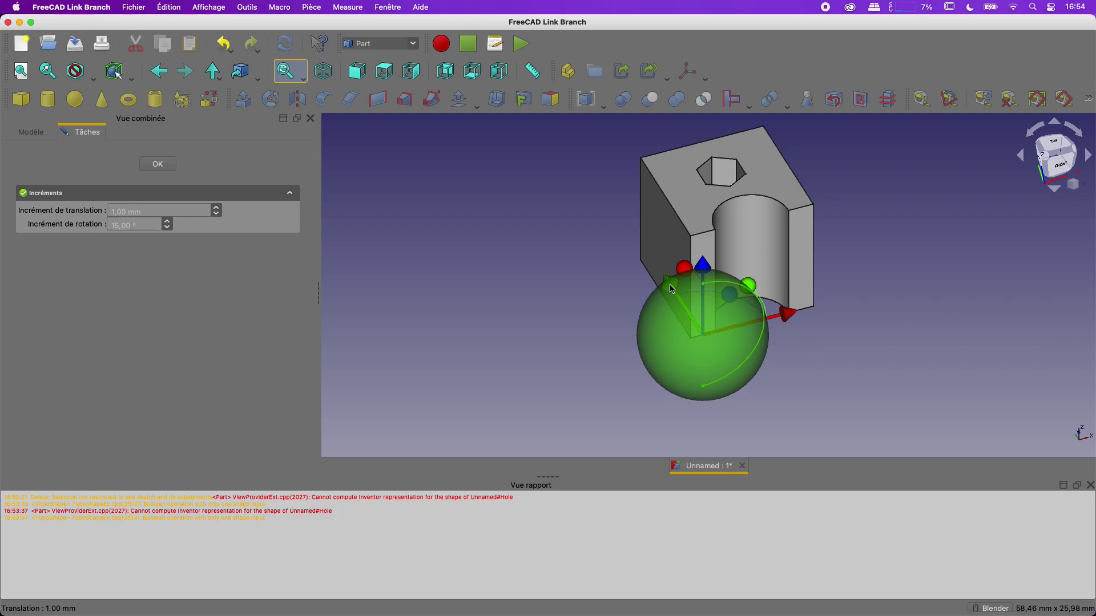
{"action": "middle_click_drag", "start_coordinate": [538, 318], "coordinate": [643, 313]}
{"action": "left_click_drag", "start_coordinate": [648, 318], "coordinate": [576, 311]}
{"action": "middle_click_drag", "start_coordinate": [525, 301], "coordinate": [656, 307]}
{"action": "left_click", "coordinate": [1053, 154]}
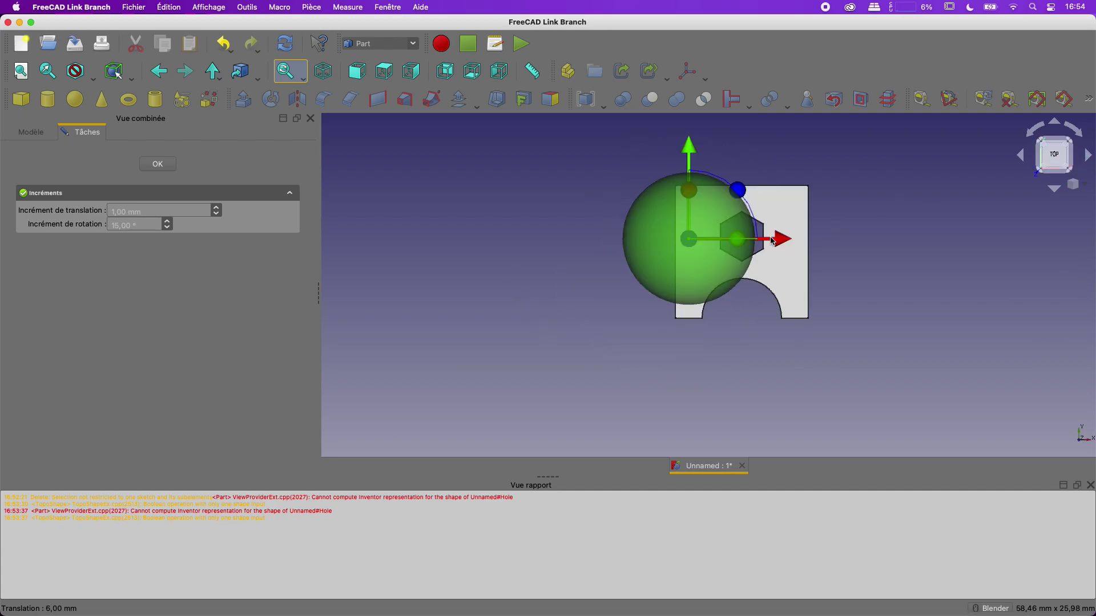
{"action": "left_click_drag", "start_coordinate": [689, 150], "coordinate": [686, 173]}
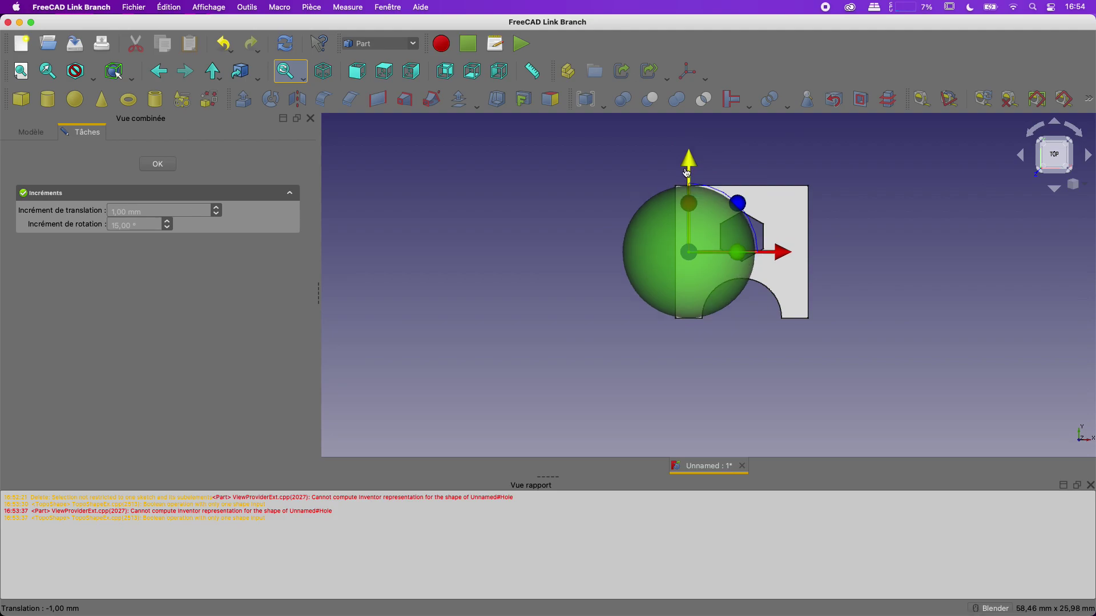
{"action": "left_click_drag", "start_coordinate": [780, 251], "coordinate": [793, 255]}
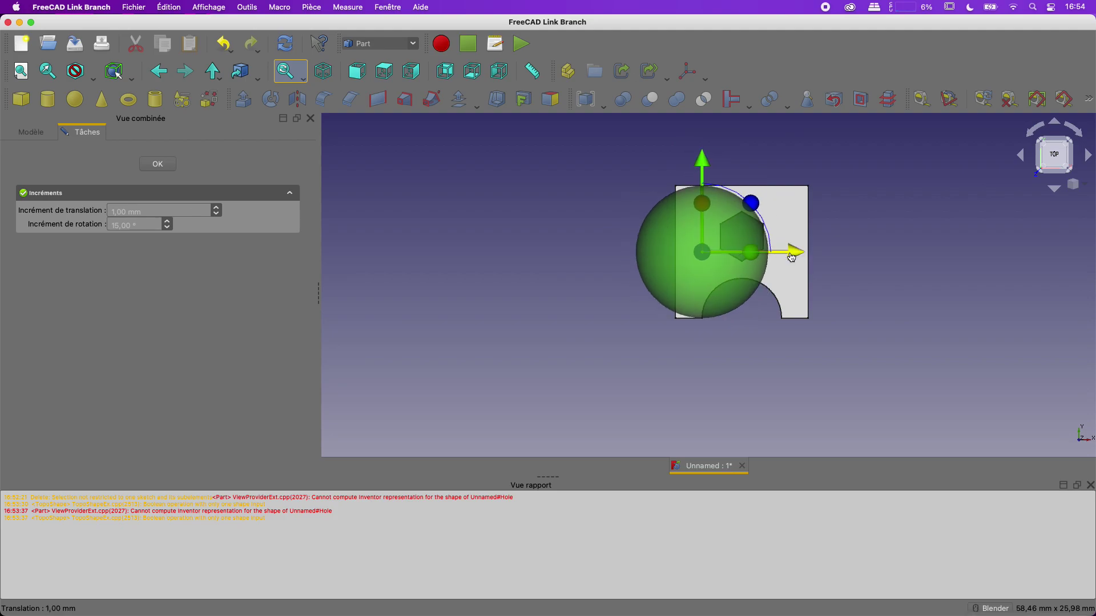
{"action": "left_click_drag", "start_coordinate": [787, 257], "coordinate": [761, 257]}
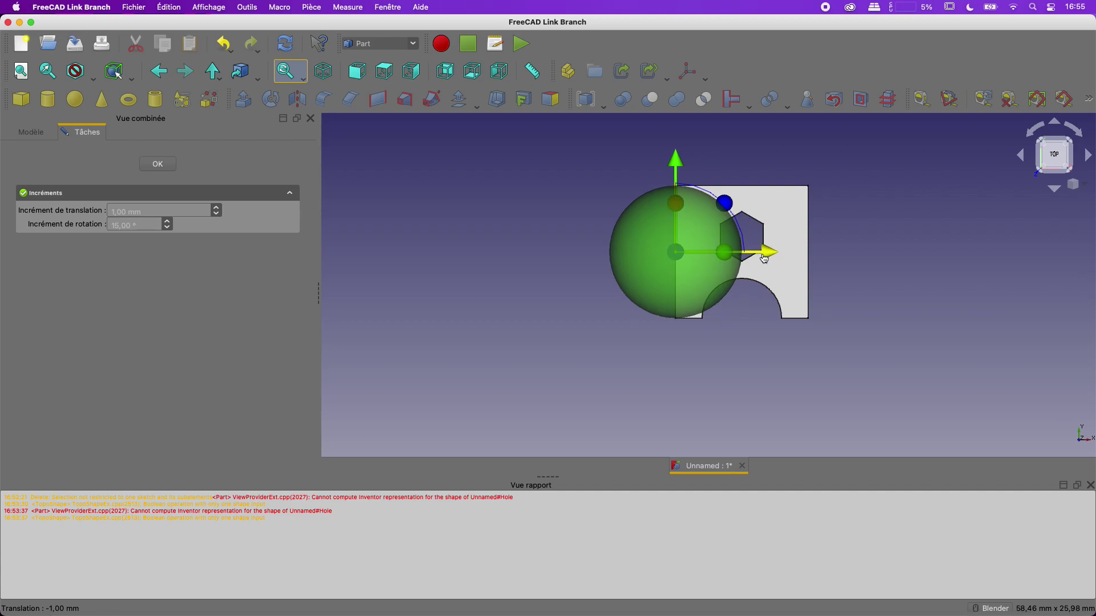
{"action": "left_click", "coordinate": [158, 164]}
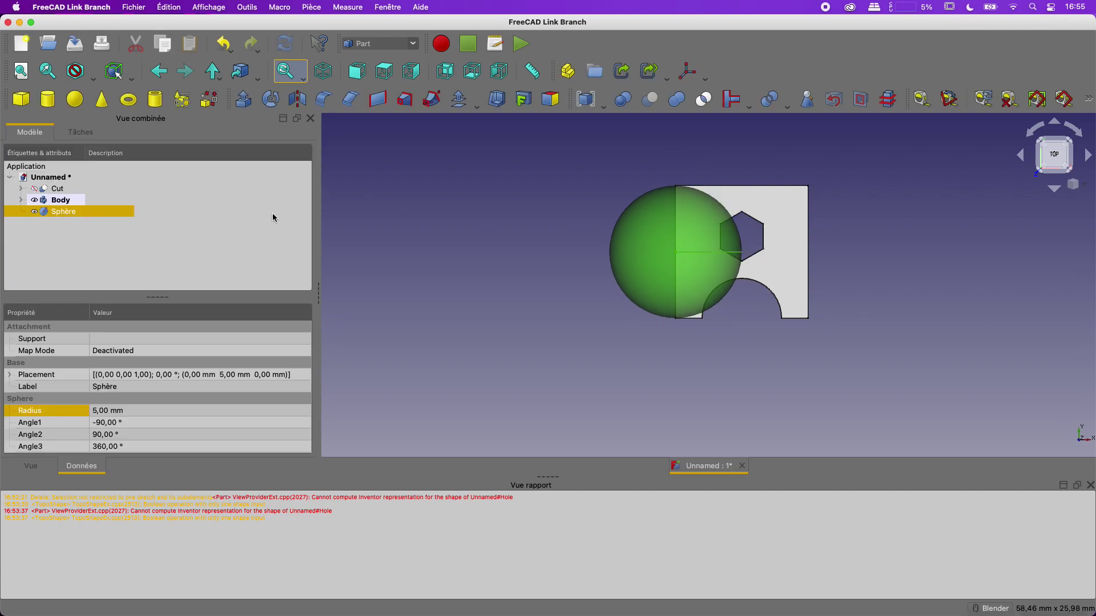
Step: Set the sphere's radius to 3 mm
{"action": "left_click", "coordinate": [103, 411]}
{"action": "type", "text": "3"}
{"action": "key", "text": "Return"}
{"action": "scroll", "coordinate": [487, 396], "scroll_direction": "up", "scroll_amount": 2}
{"action": "middle_click_drag", "start_coordinate": [546, 379], "coordinate": [690, 318]}
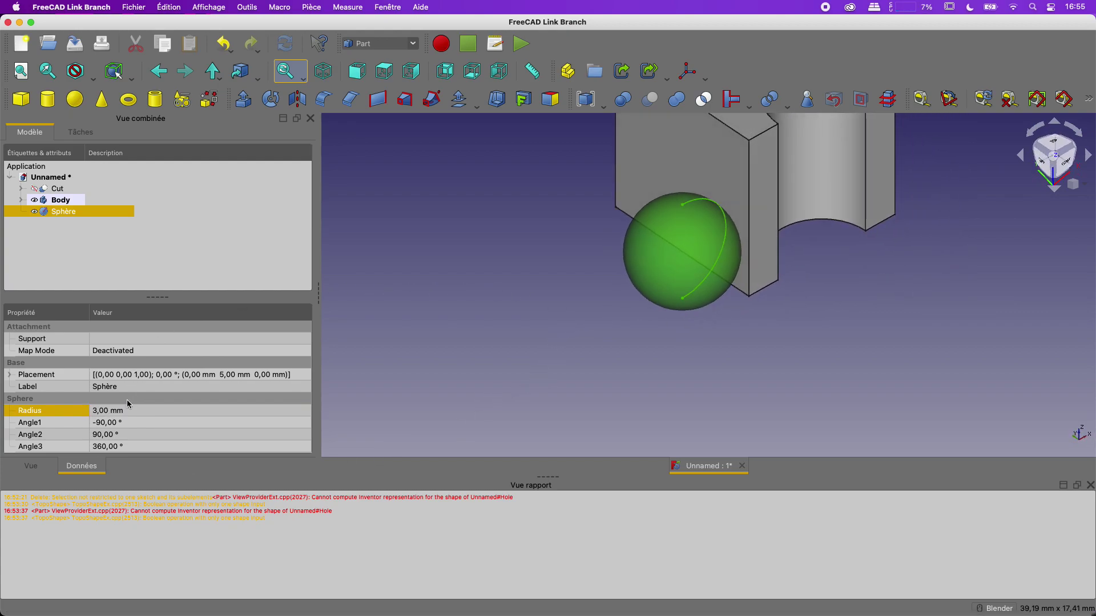
{"action": "scroll", "coordinate": [672, 405], "scroll_direction": "down", "scroll_amount": 4}
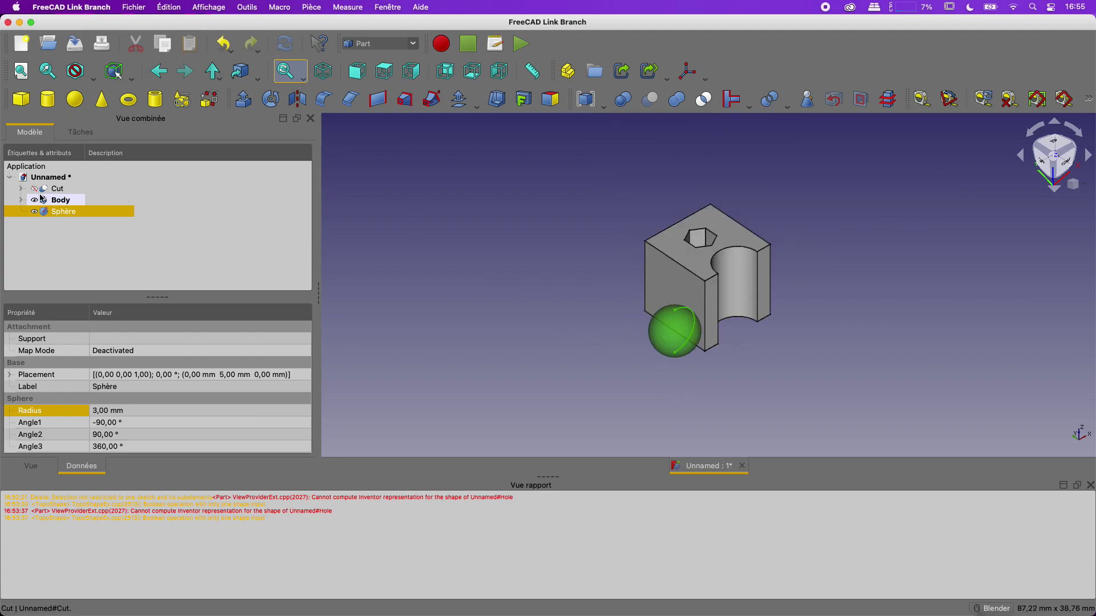
Step: Transform the sphere 5 mm upward along Z to the middle of the block's side face
{"action": "right_click", "coordinate": [76, 215]}
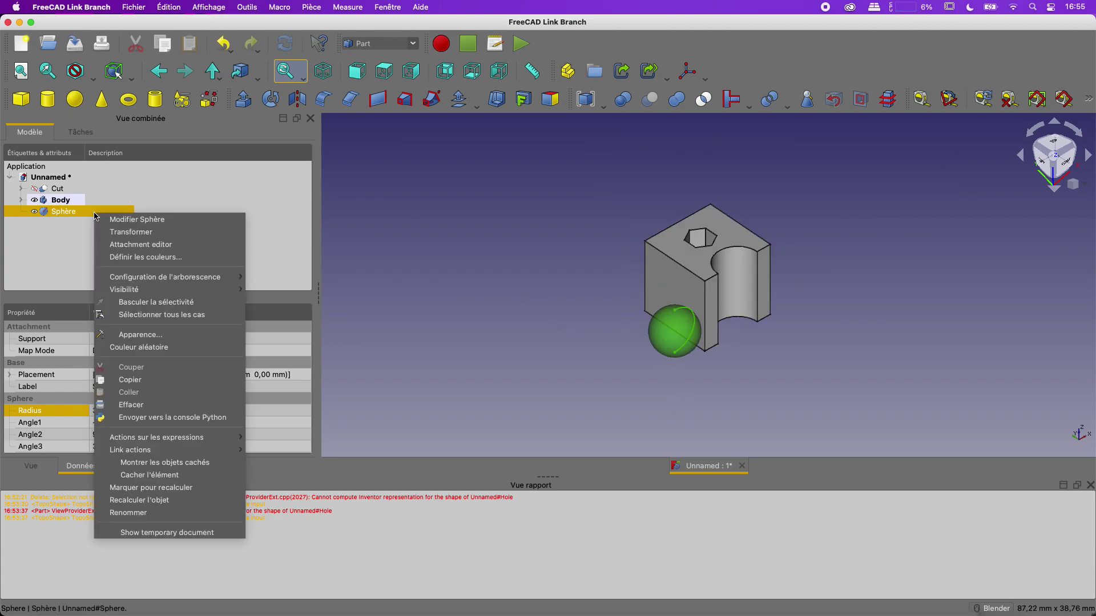
{"action": "left_click", "coordinate": [115, 232]}
{"action": "left_click_drag", "start_coordinate": [677, 263], "coordinate": [677, 223]}
{"action": "middle_click_drag", "start_coordinate": [677, 224], "coordinate": [957, 318]}
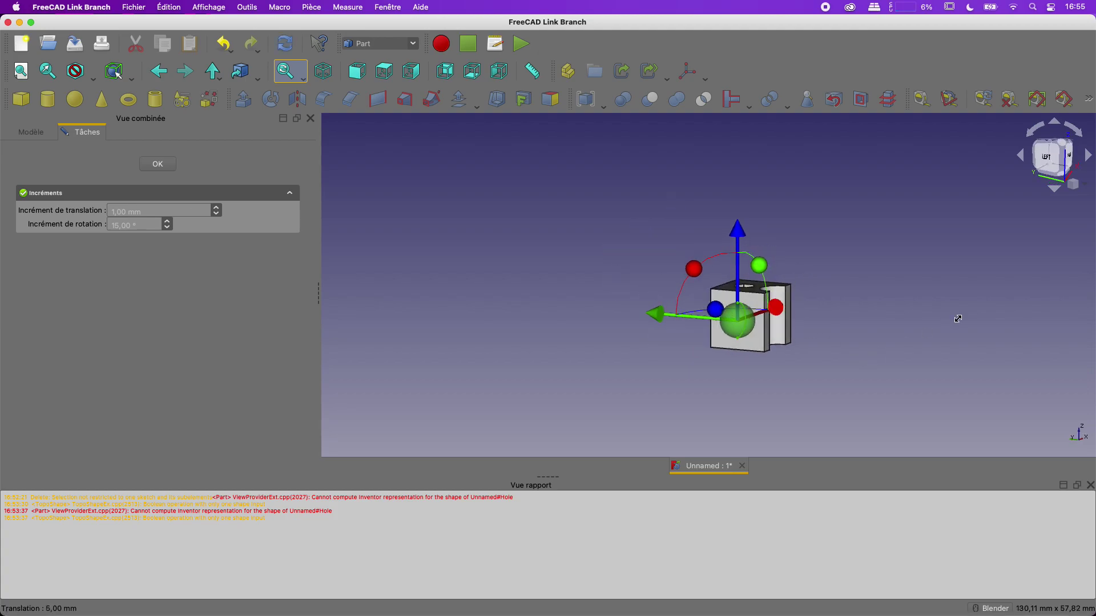
{"action": "left_click", "coordinate": [157, 164]}
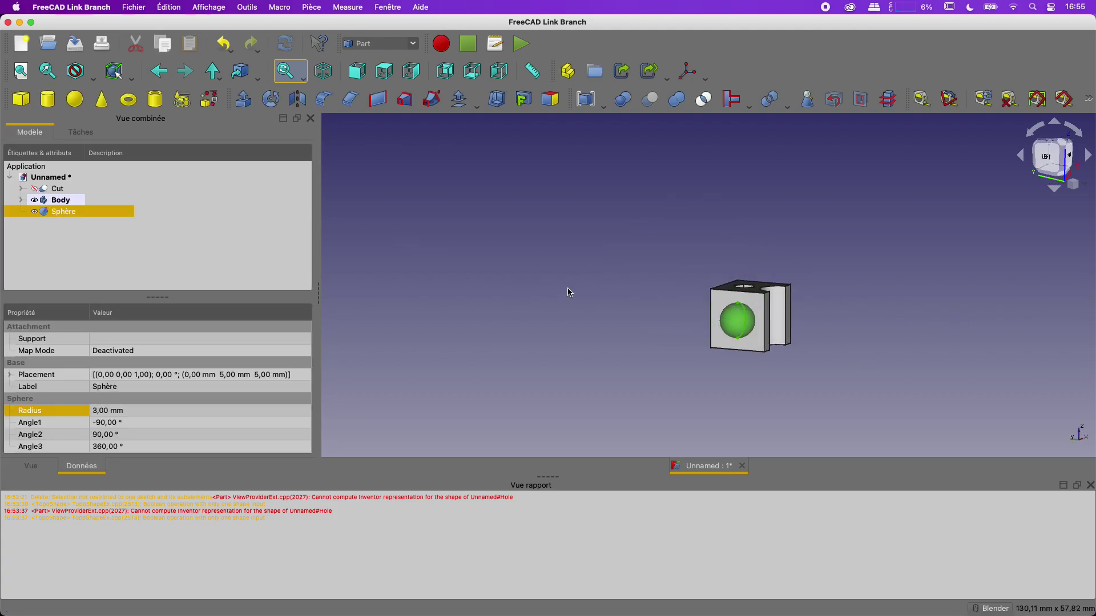
Step: Subtract the sphere from the body with a Part Boolean cut
{"action": "left_click", "coordinate": [564, 296]}
{"action": "left_click", "coordinate": [63, 202]}
{"action": "middle_click_drag", "start_coordinate": [532, 273], "coordinate": [548, 309]}
{"action": "left_click", "coordinate": [832, 316]}
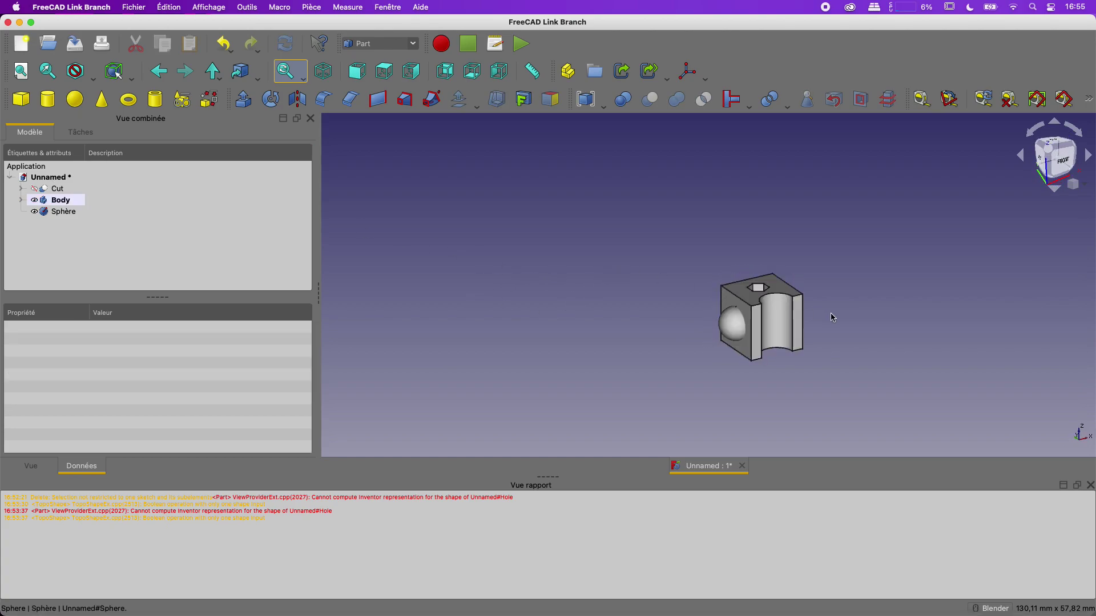
{"action": "left_click", "coordinate": [71, 200]}
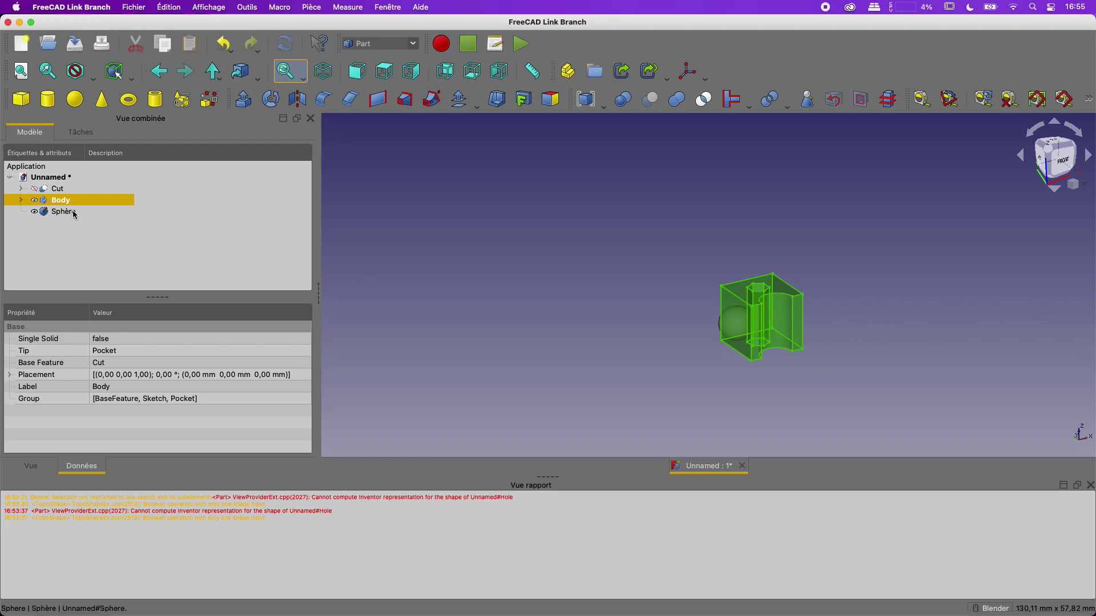
{"action": "left_click", "coordinate": [74, 213], "text": "super"}
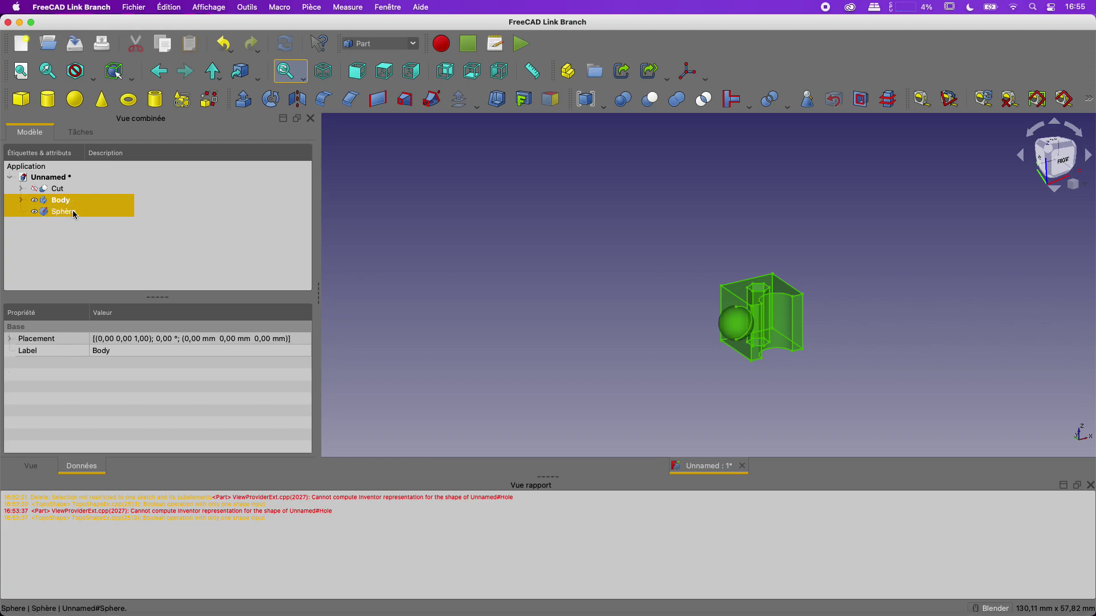
{"action": "left_click", "coordinate": [649, 98]}
{"action": "middle_click_drag", "start_coordinate": [644, 298], "coordinate": [594, 298]}
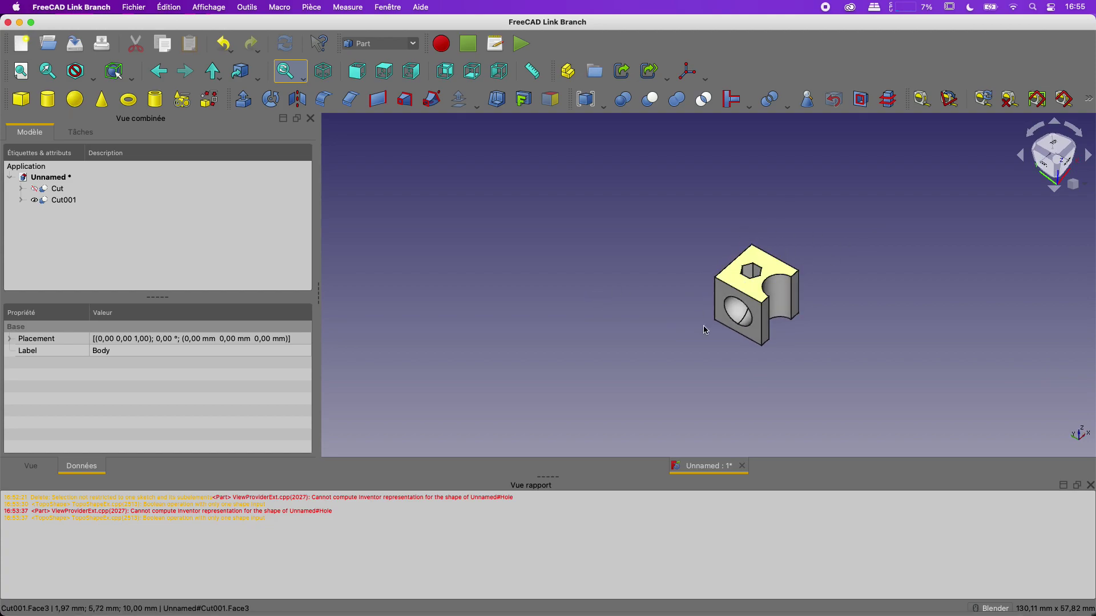
Step: Create a new Part Design body that uses the Boolean cut Cut001 as its base feature
{"action": "left_click", "coordinate": [66, 200]}
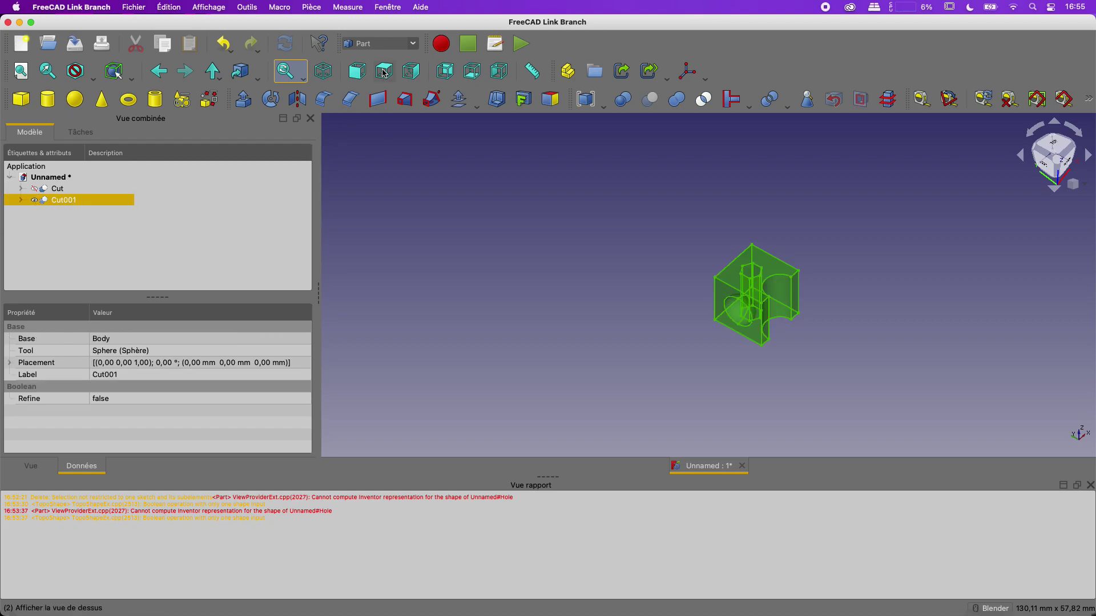
{"action": "left_click", "coordinate": [398, 45]}
{"action": "left_click", "coordinate": [382, 42]}
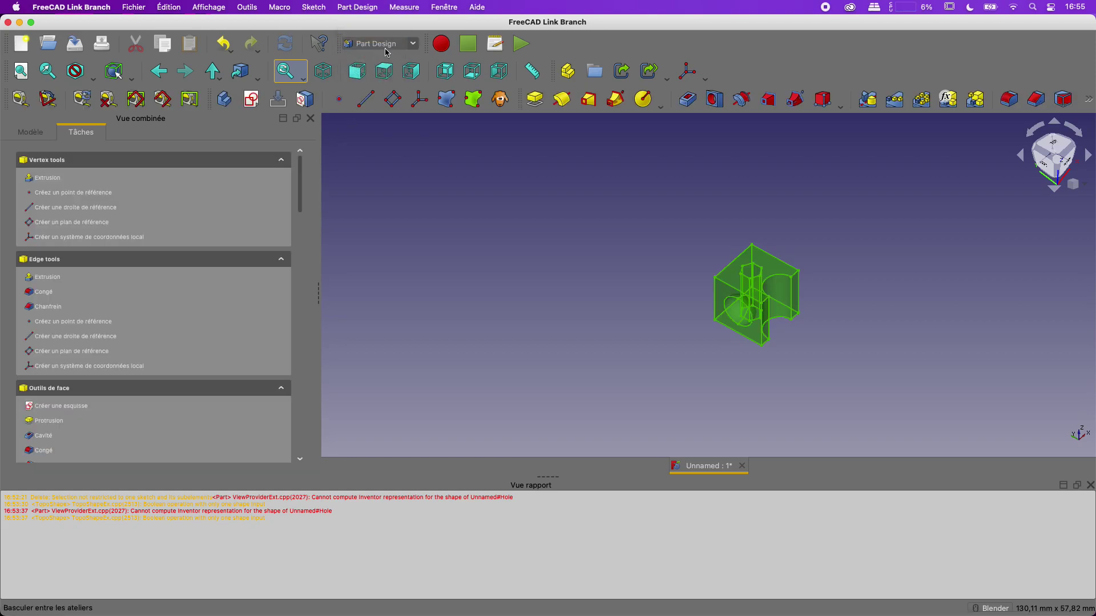
{"action": "left_click", "coordinate": [36, 132]}
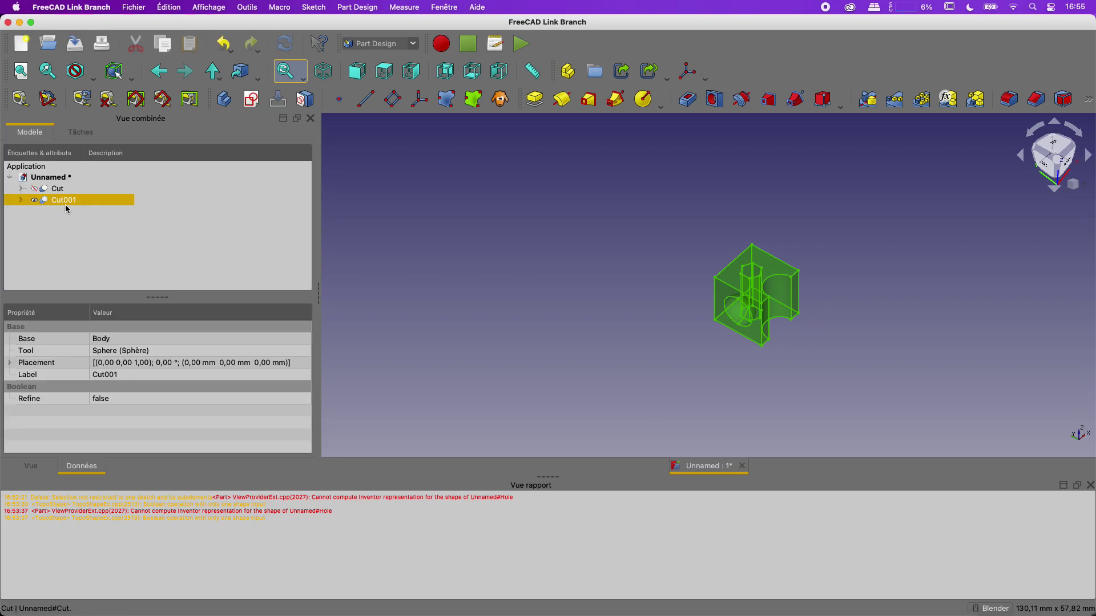
{"action": "left_click", "coordinate": [504, 261]}
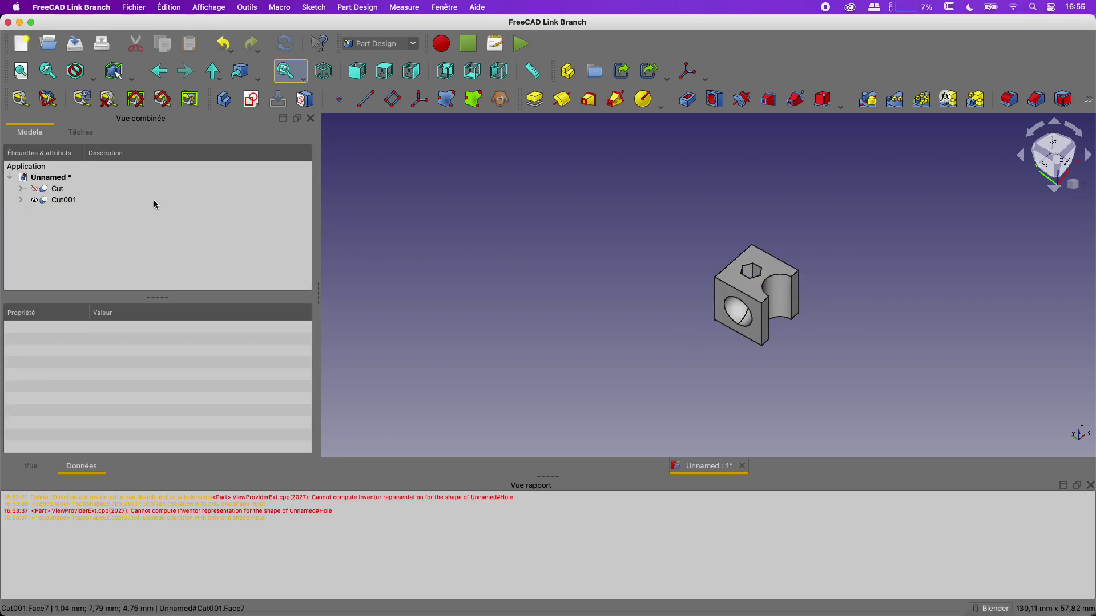
{"action": "left_click", "coordinate": [65, 201]}
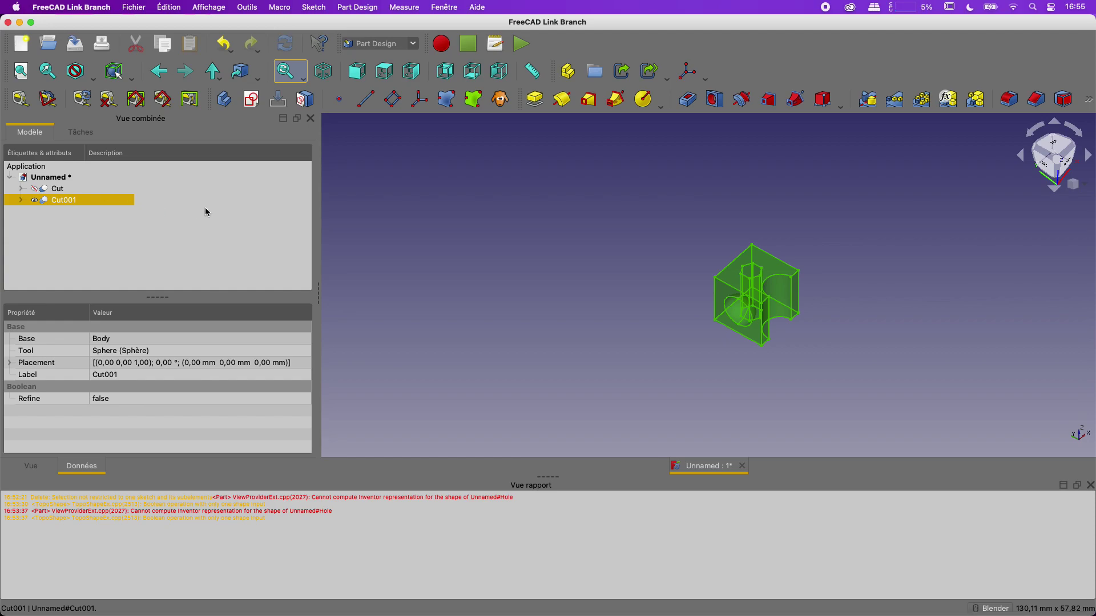
{"action": "scroll", "coordinate": [787, 247], "scroll_direction": "up", "scroll_amount": 5}
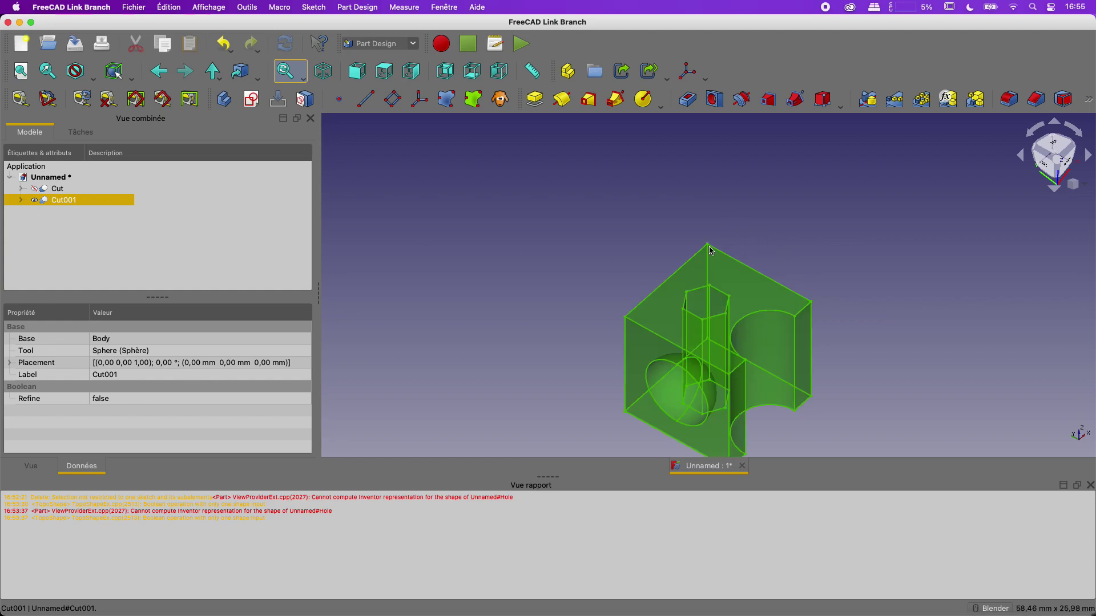
{"action": "left_click", "coordinate": [484, 238]}
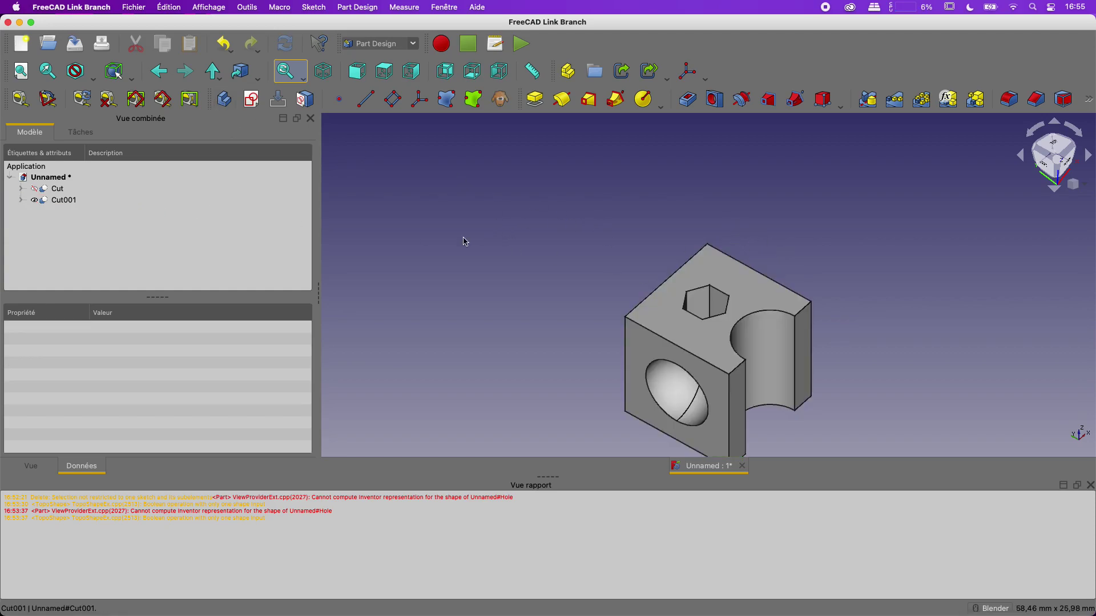
{"action": "left_click", "coordinate": [67, 200]}
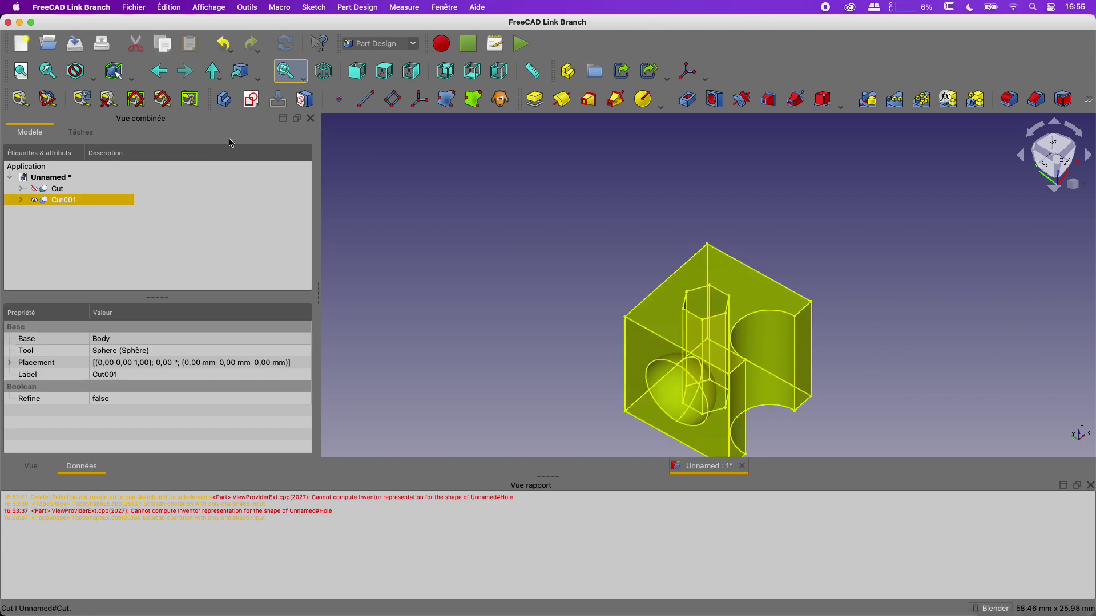
{"action": "left_click", "coordinate": [228, 101]}
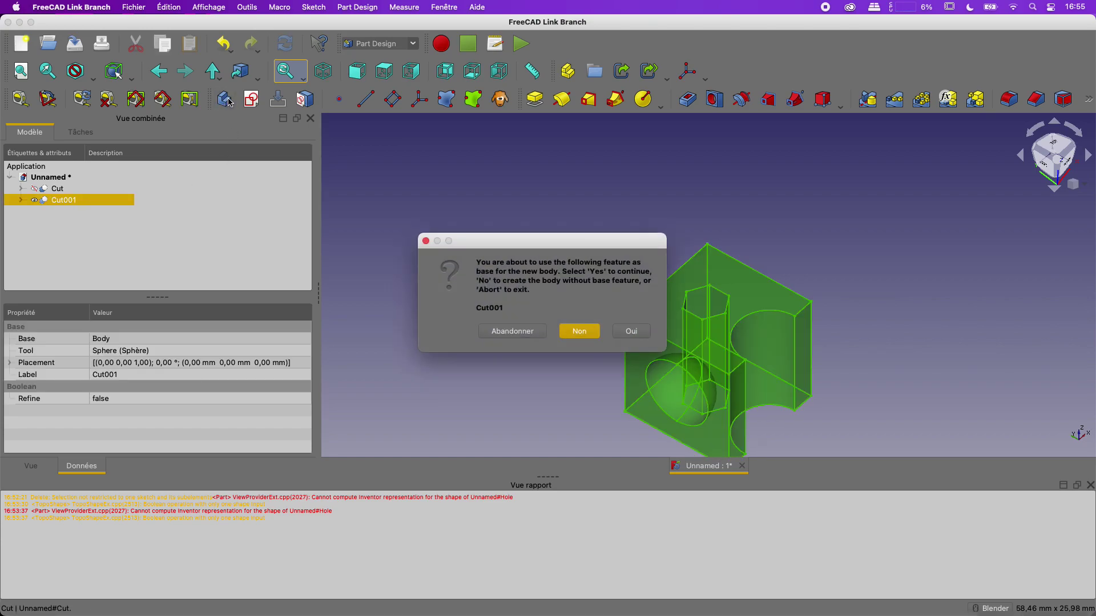
{"action": "left_click", "coordinate": [630, 333]}
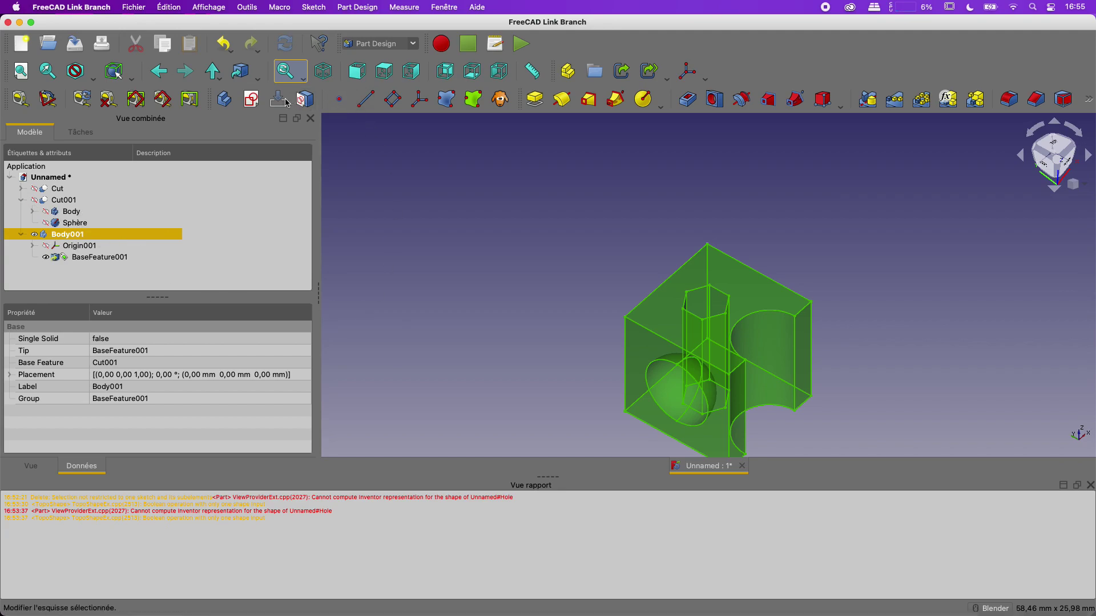
{"action": "left_click", "coordinate": [462, 260]}
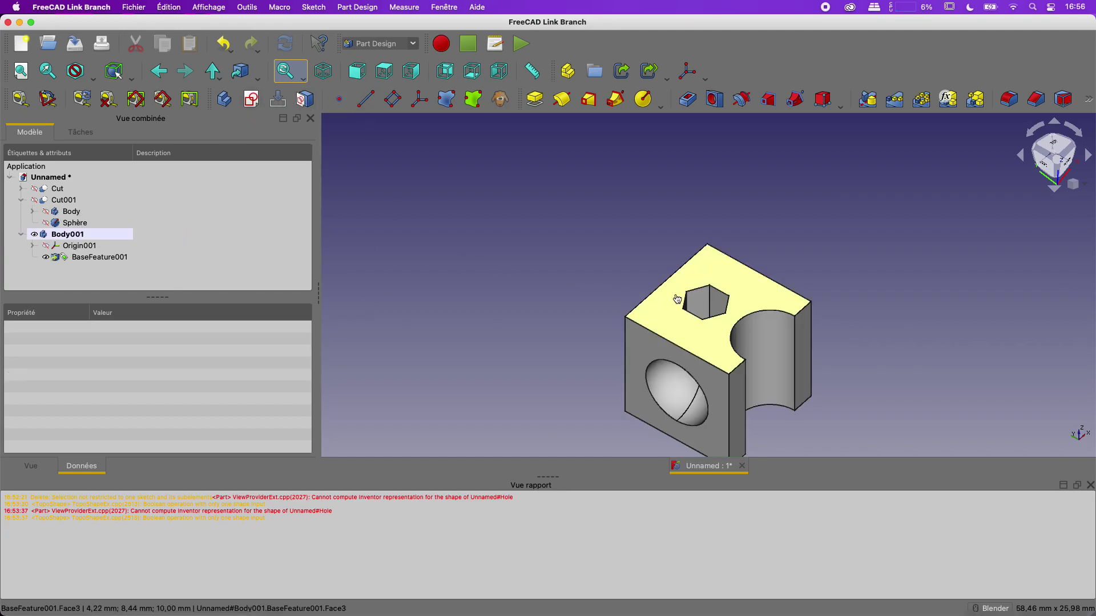
Step: Sketch a small circle on the block's top face, between the hexagonal pocket and the corner away from the semicircular notch
{"action": "left_click", "coordinate": [676, 297]}
{"action": "left_click", "coordinate": [251, 98]}
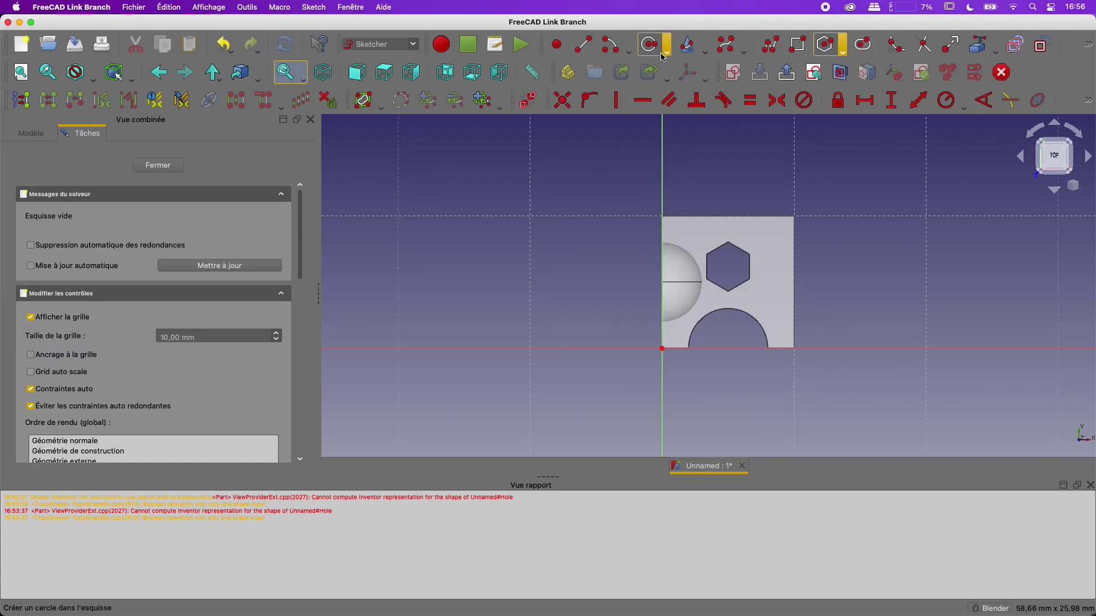
{"action": "left_click", "coordinate": [652, 49]}
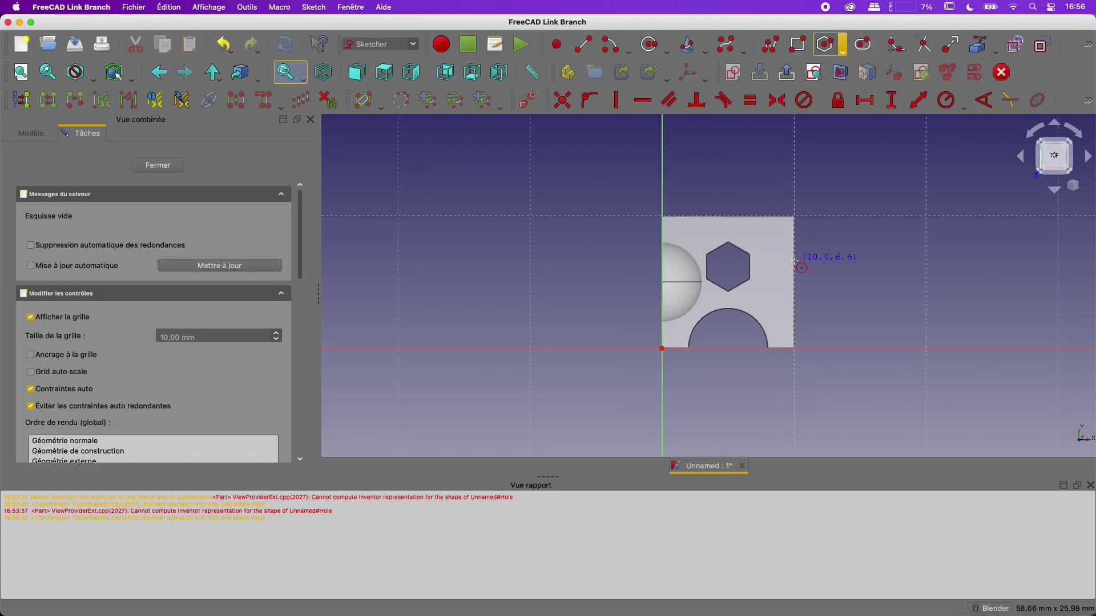
{"action": "left_click", "coordinate": [764, 232]}
{"action": "key", "text": "0"}
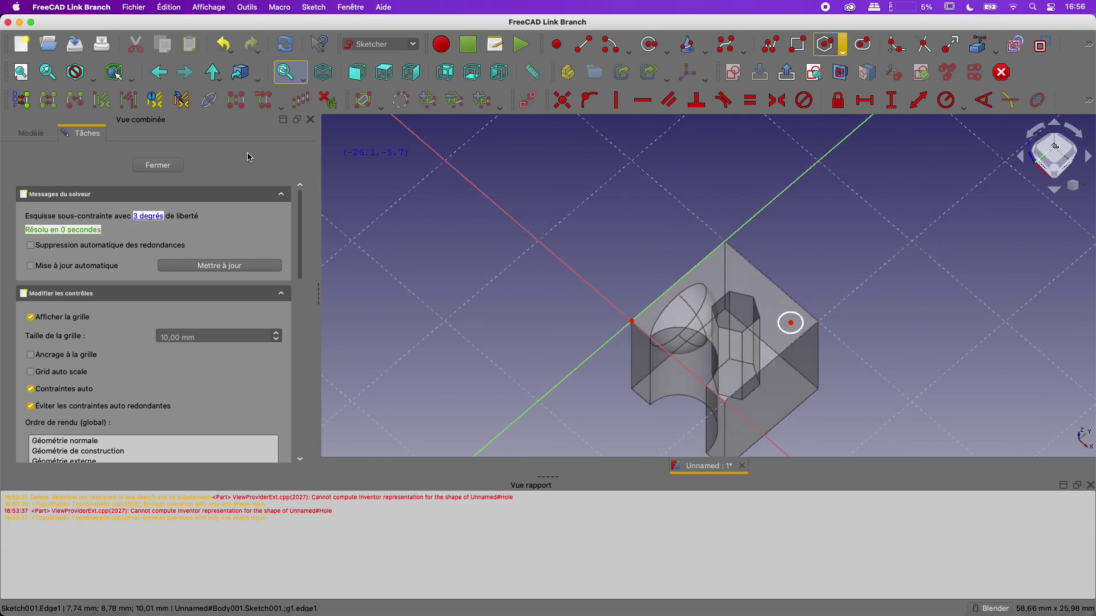
{"action": "left_click", "coordinate": [169, 165]}
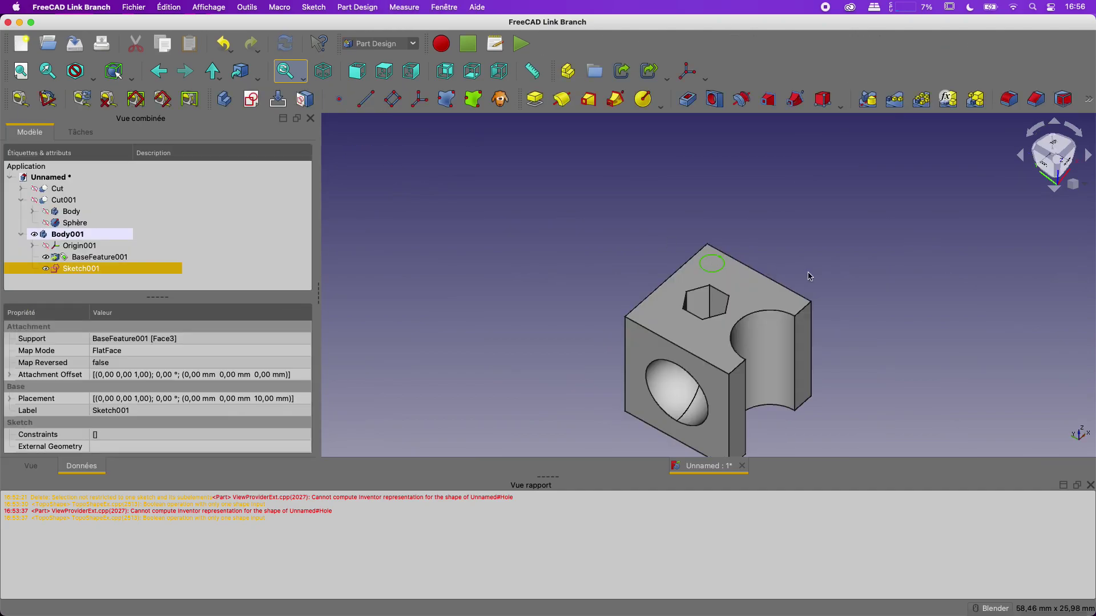
Step: Pocket the circle 5 mm deep into the block
{"action": "left_click", "coordinate": [691, 105]}
{"action": "middle_click_drag", "start_coordinate": [759, 307], "coordinate": [881, 290]}
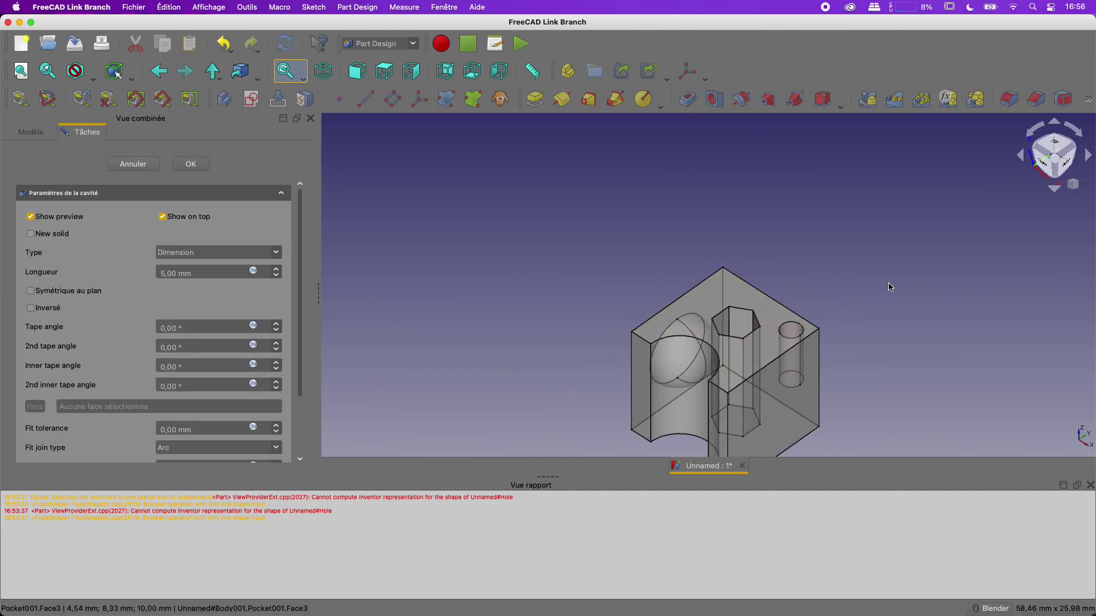
{"action": "left_click", "coordinate": [189, 165]}
{"action": "middle_click_drag", "start_coordinate": [736, 234], "coordinate": [953, 225]}
{"action": "middle_click_drag", "start_coordinate": [785, 315], "coordinate": [741, 332]}
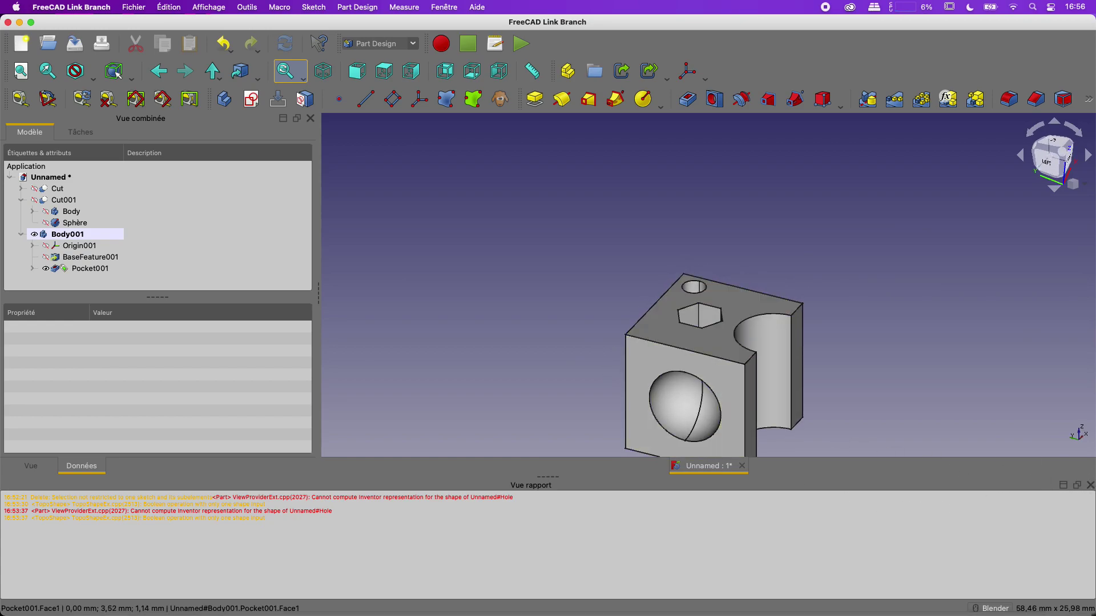
Step: Enlarge the 3D view by closing the report view and narrowing the combined view, with Cut001 collapsed in the tree
{"action": "left_click", "coordinate": [1090, 486]}
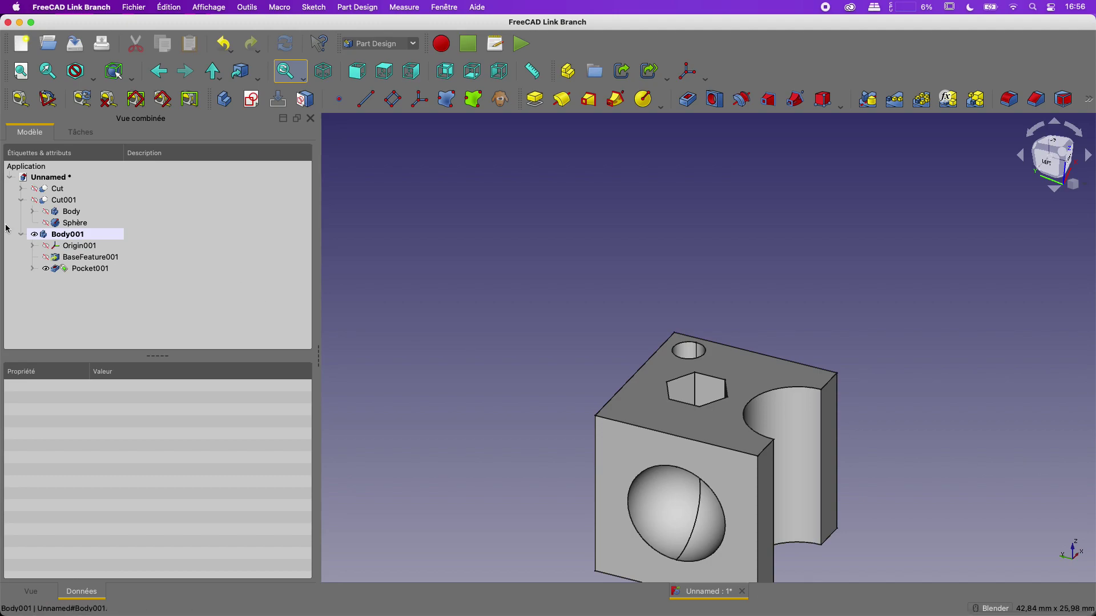
{"action": "left_click", "coordinate": [21, 201]}
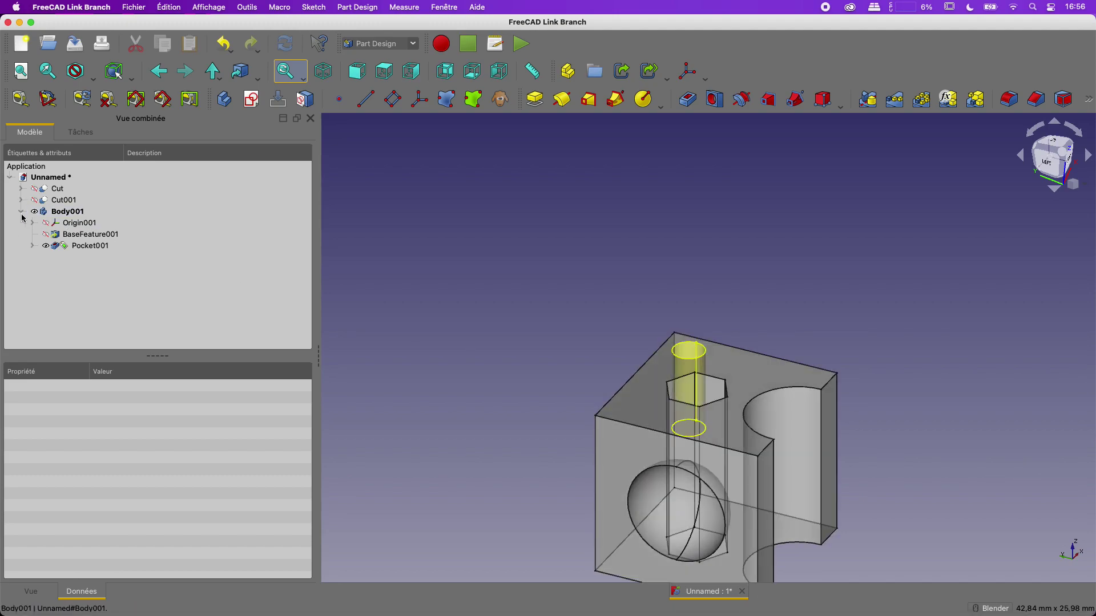
{"action": "scroll", "coordinate": [605, 401], "scroll_direction": "up", "scroll_amount": 5}
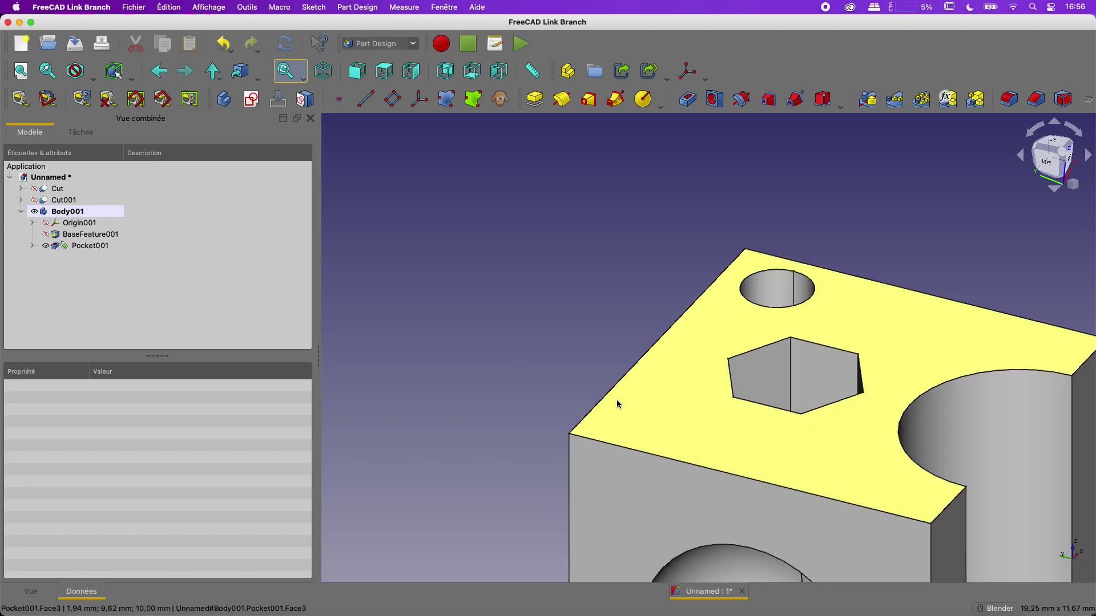
{"action": "scroll", "coordinate": [639, 404], "scroll_direction": "down", "scroll_amount": 6}
{"action": "scroll", "coordinate": [665, 393], "scroll_direction": "up", "scroll_amount": 1}
{"action": "middle_click_drag", "start_coordinate": [669, 378], "coordinate": [830, 427]}
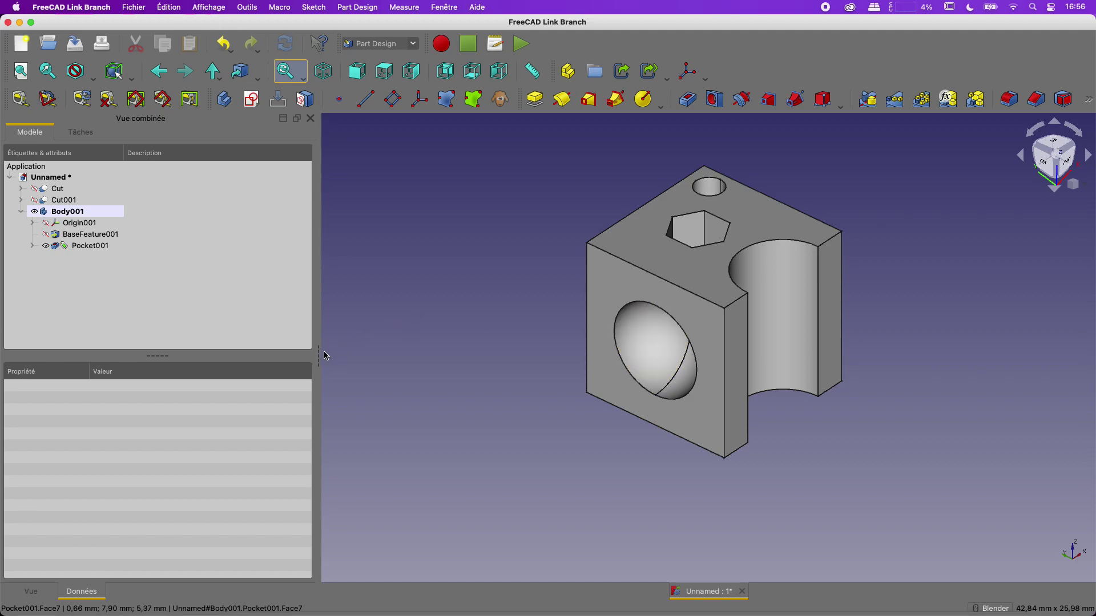
{"action": "left_click_drag", "start_coordinate": [318, 352], "coordinate": [213, 358]}
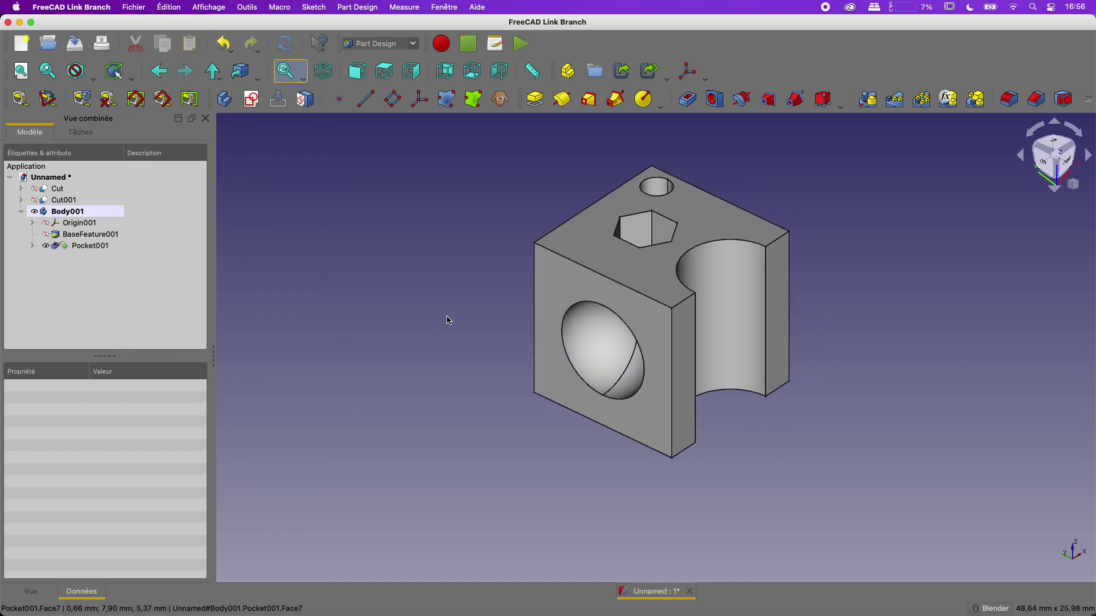
Step: Fillet the block's vertical edge between the sphere-cut face and the notched face with a 1 mm radius
{"action": "middle_click_drag", "start_coordinate": [468, 292], "coordinate": [471, 323]}
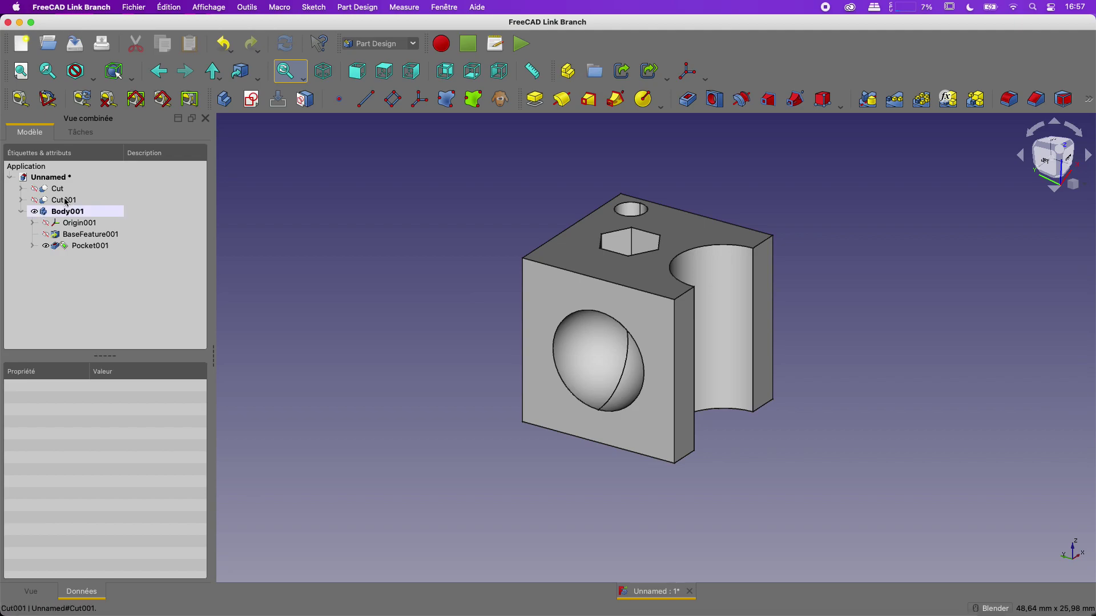
{"action": "middle_click_drag", "start_coordinate": [710, 305], "coordinate": [742, 280]}
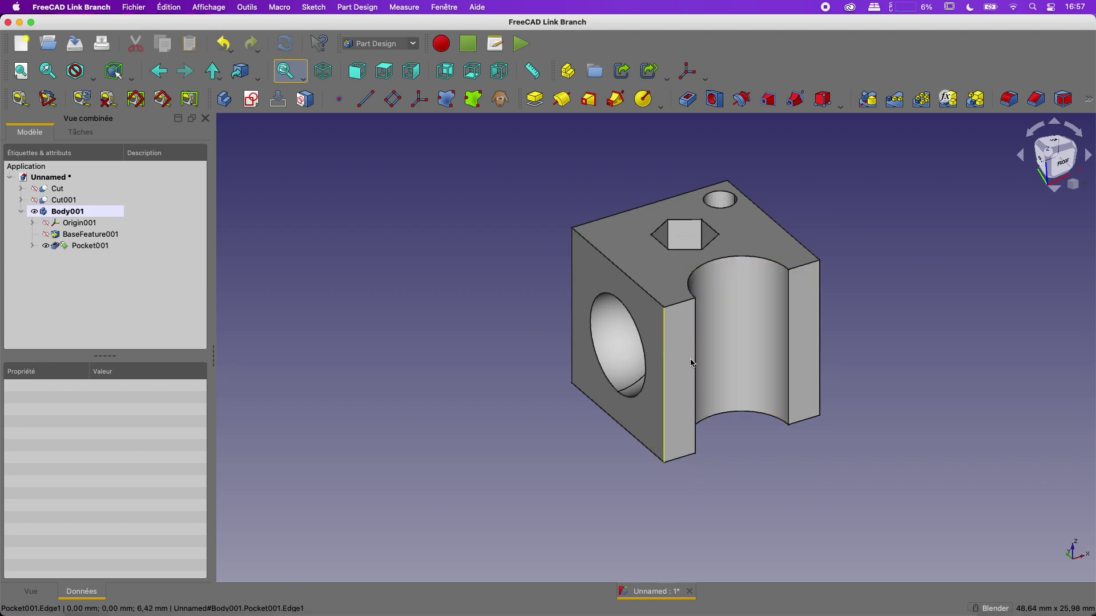
{"action": "left_click", "coordinate": [664, 365]}
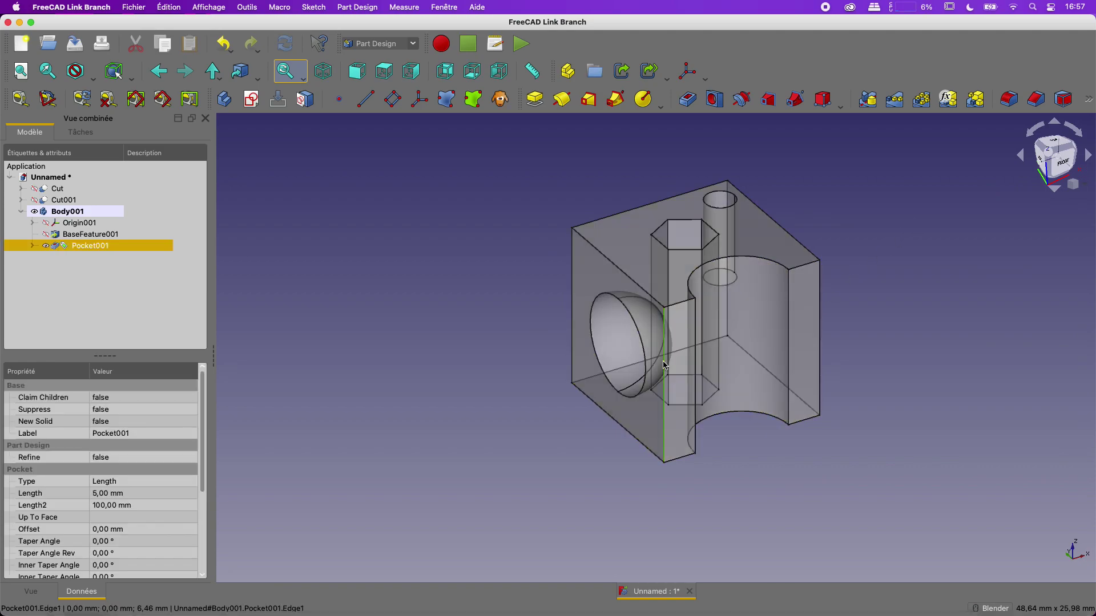
{"action": "left_click", "coordinate": [1007, 103]}
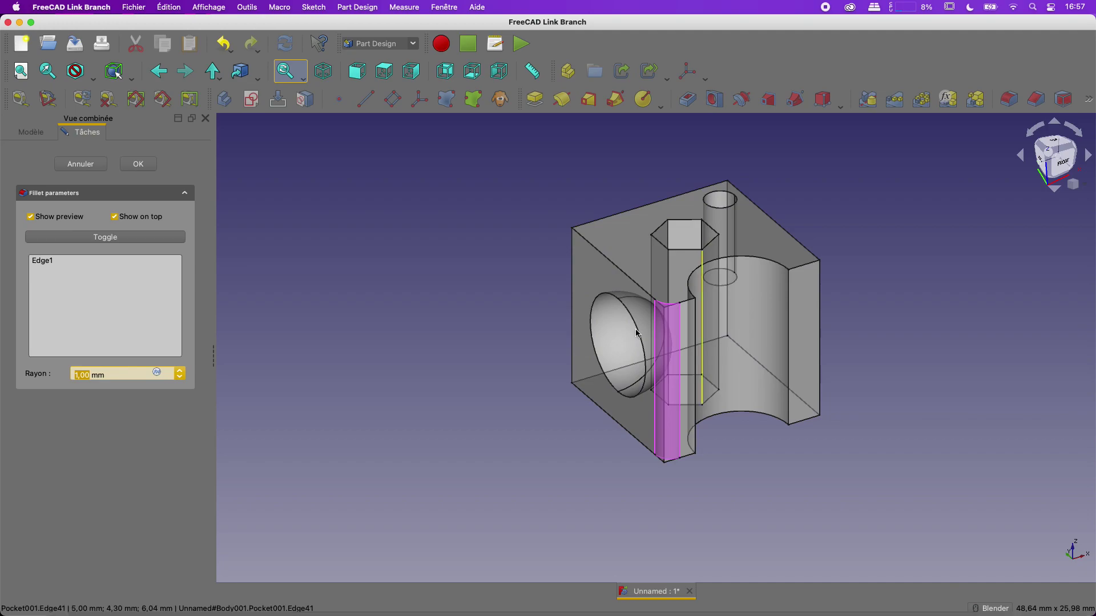
{"action": "left_click", "coordinate": [138, 164]}
{"action": "middle_click_drag", "start_coordinate": [846, 399], "coordinate": [770, 459]}
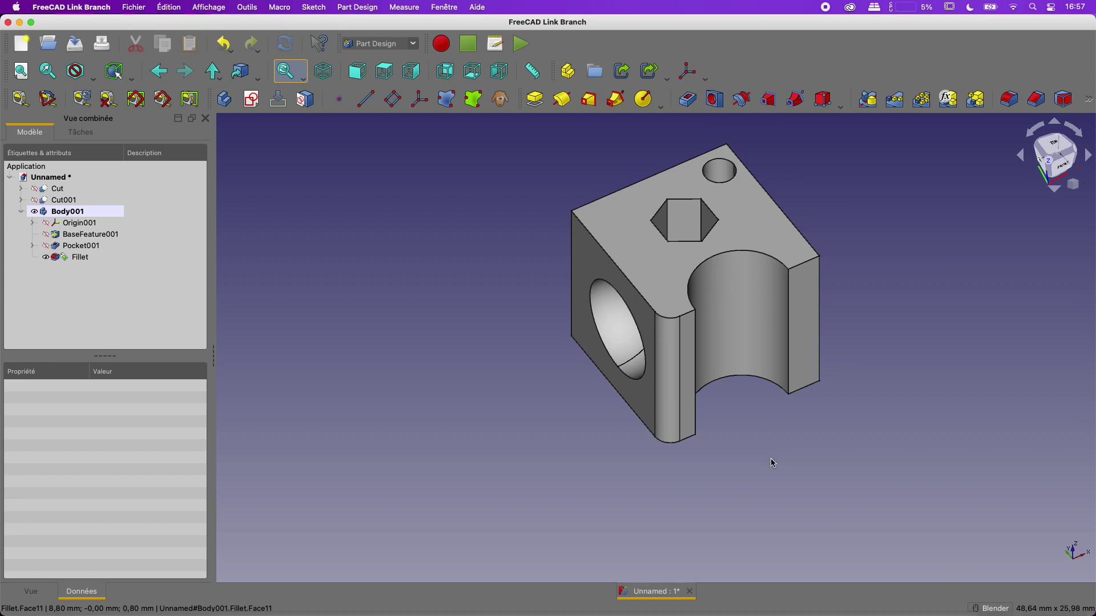